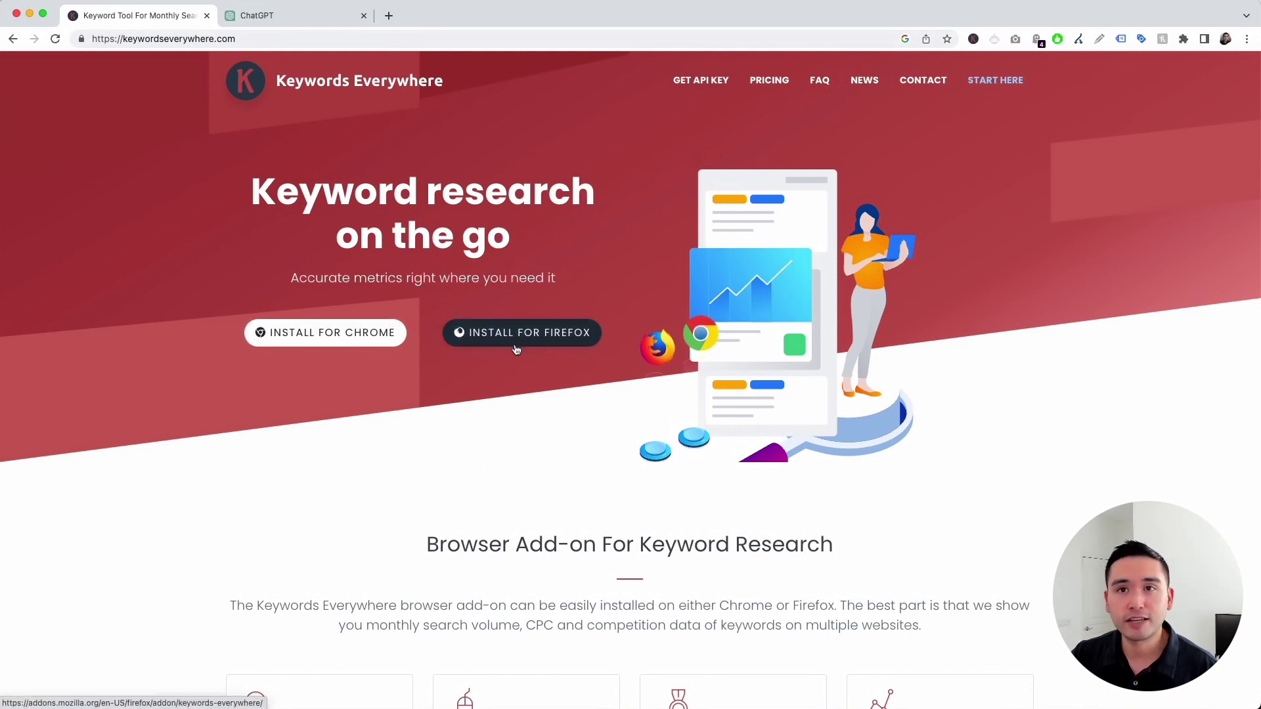
- Leave the Keywords Everywhere homepage for the ChatGPT tab, showing an empty new chat
click(274, 22)
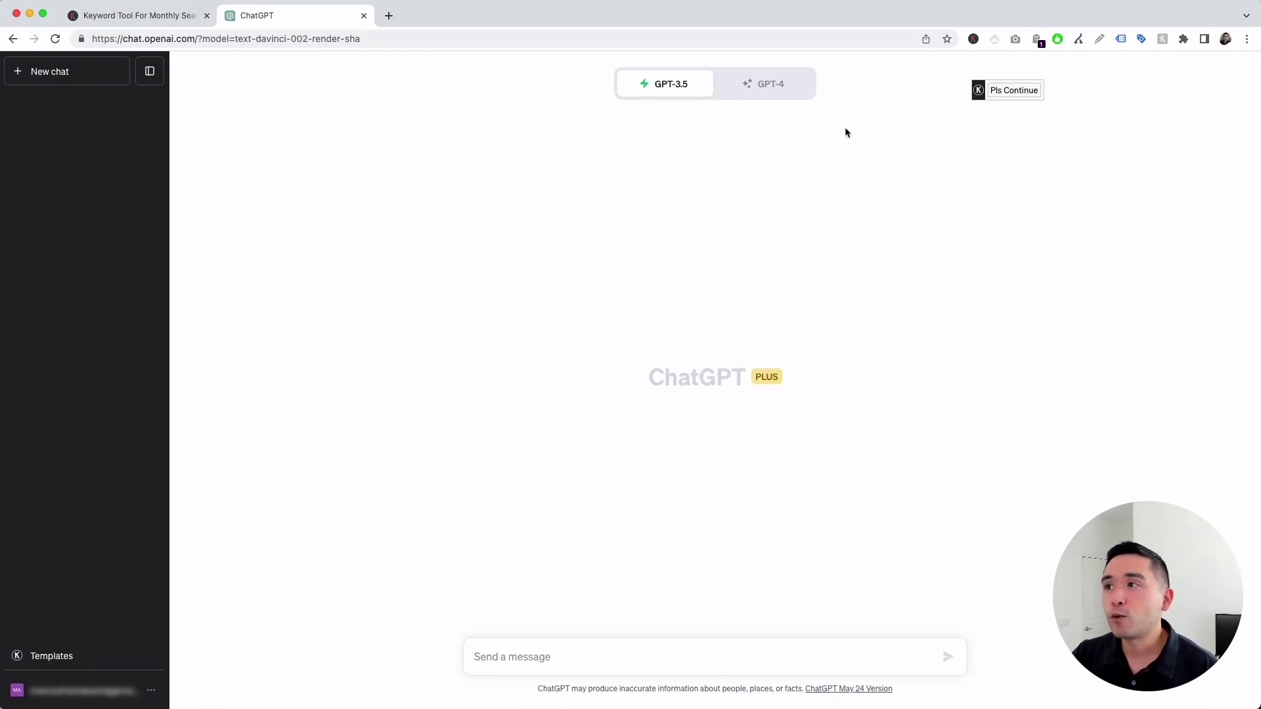
- Open and dismiss the Keywords Everywhere extension menu, then bring up the ChatGPT Prompt Templates panel
click(973, 39)
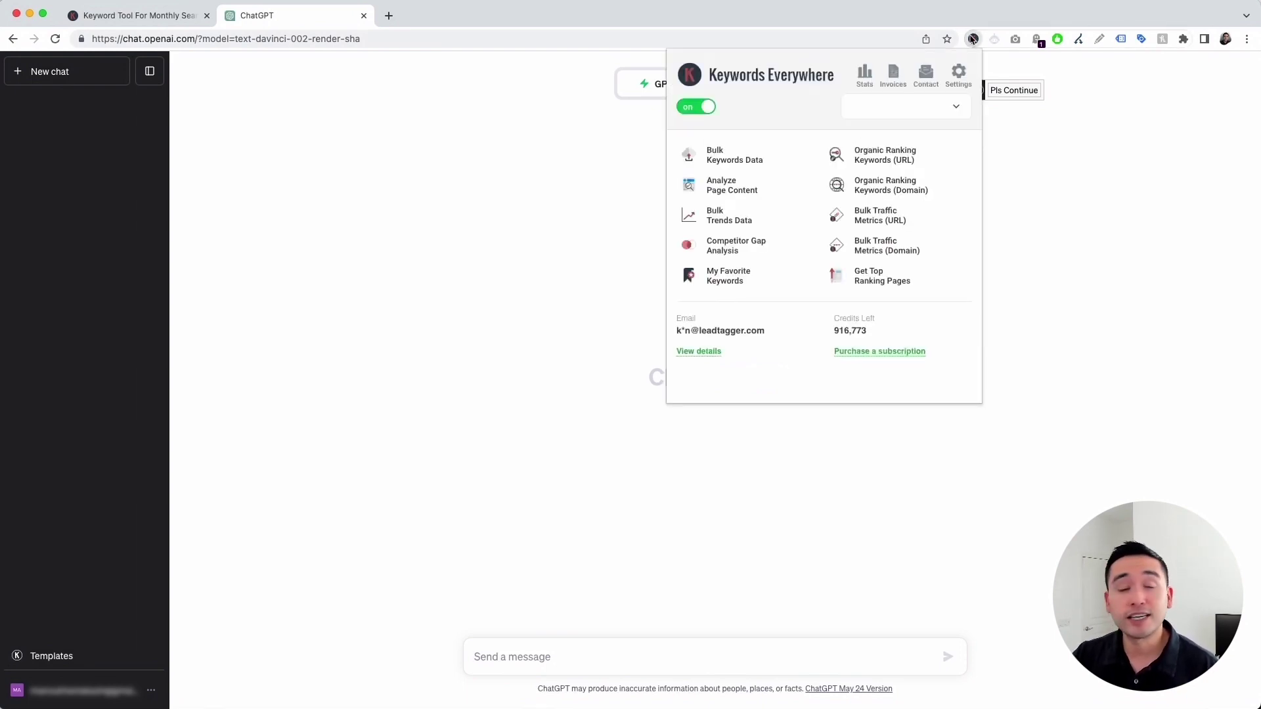
click(555, 165)
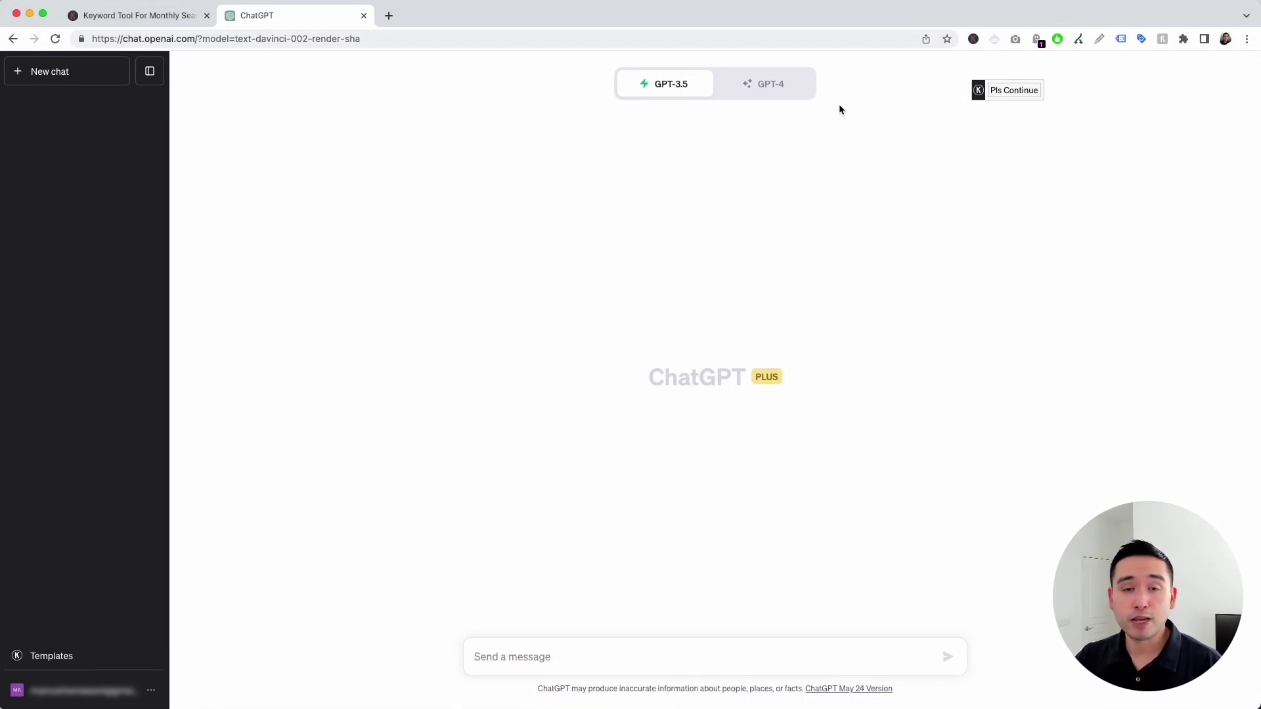
click(126, 650)
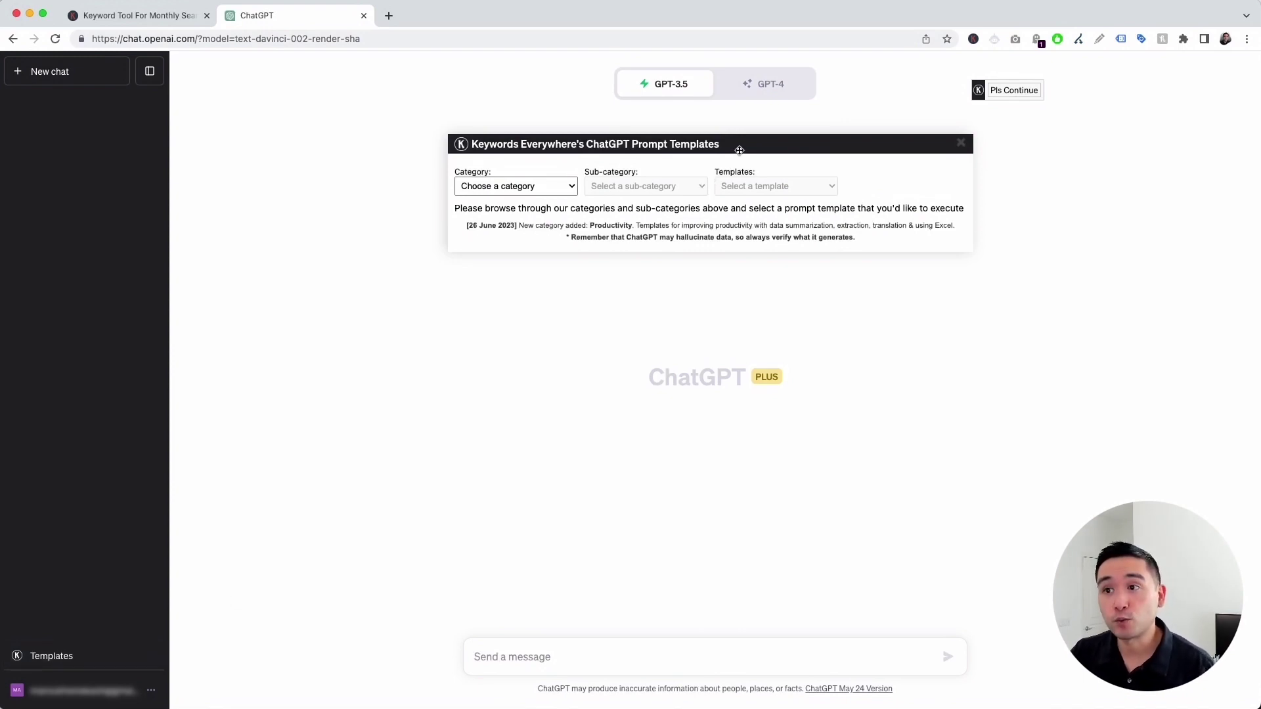
- Pick Professionals › Teachers › Quiz Creator in the templates panel and nudge the panel higher
click(572, 187)
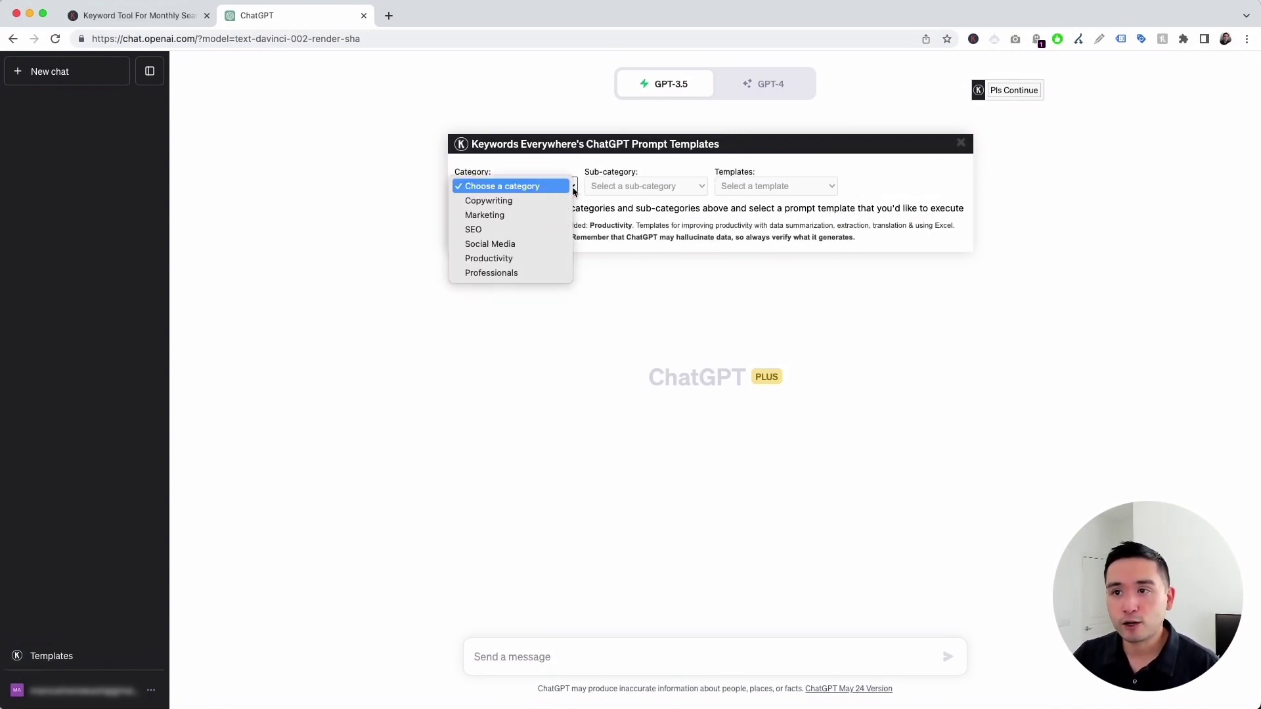
click(545, 273)
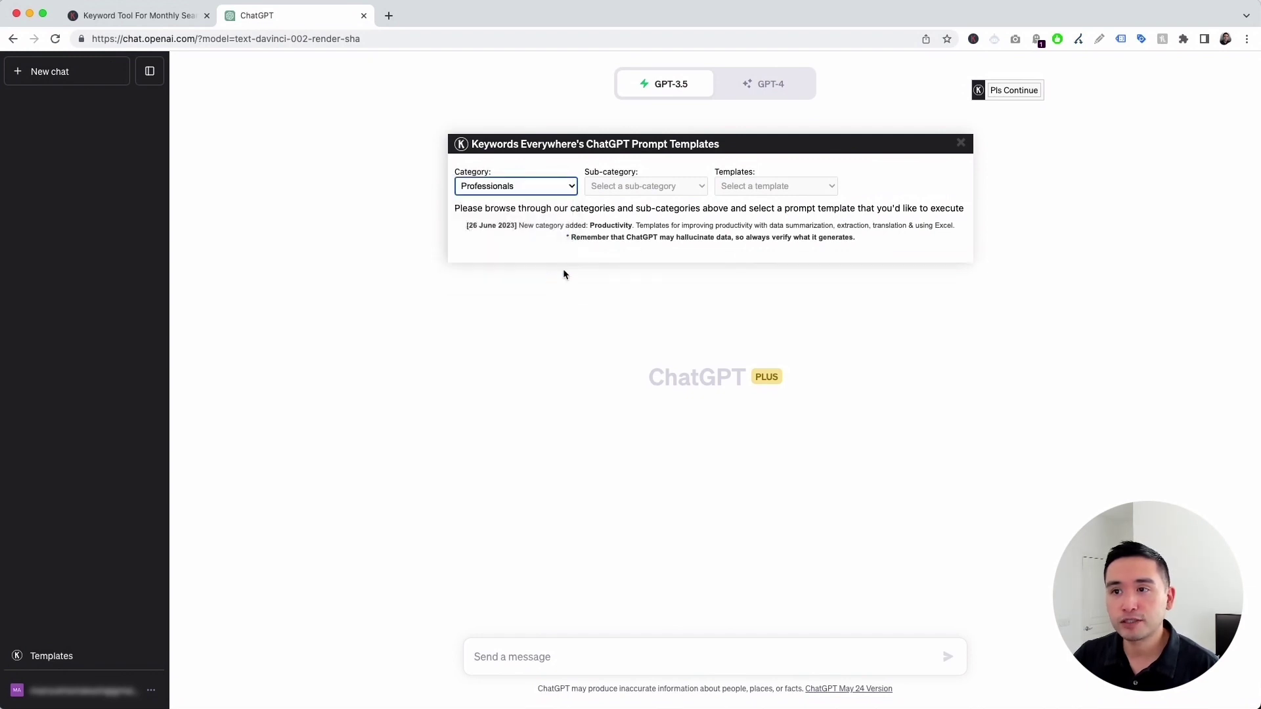
click(662, 188)
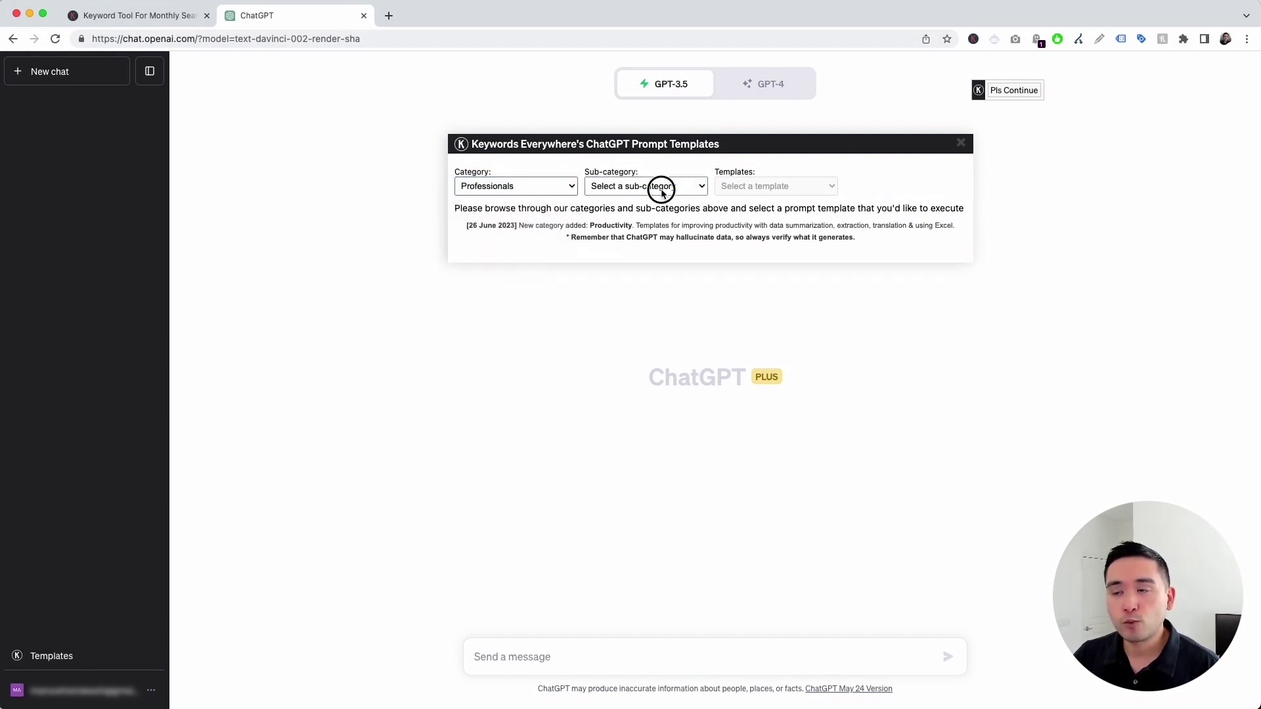
click(646, 274)
click(759, 191)
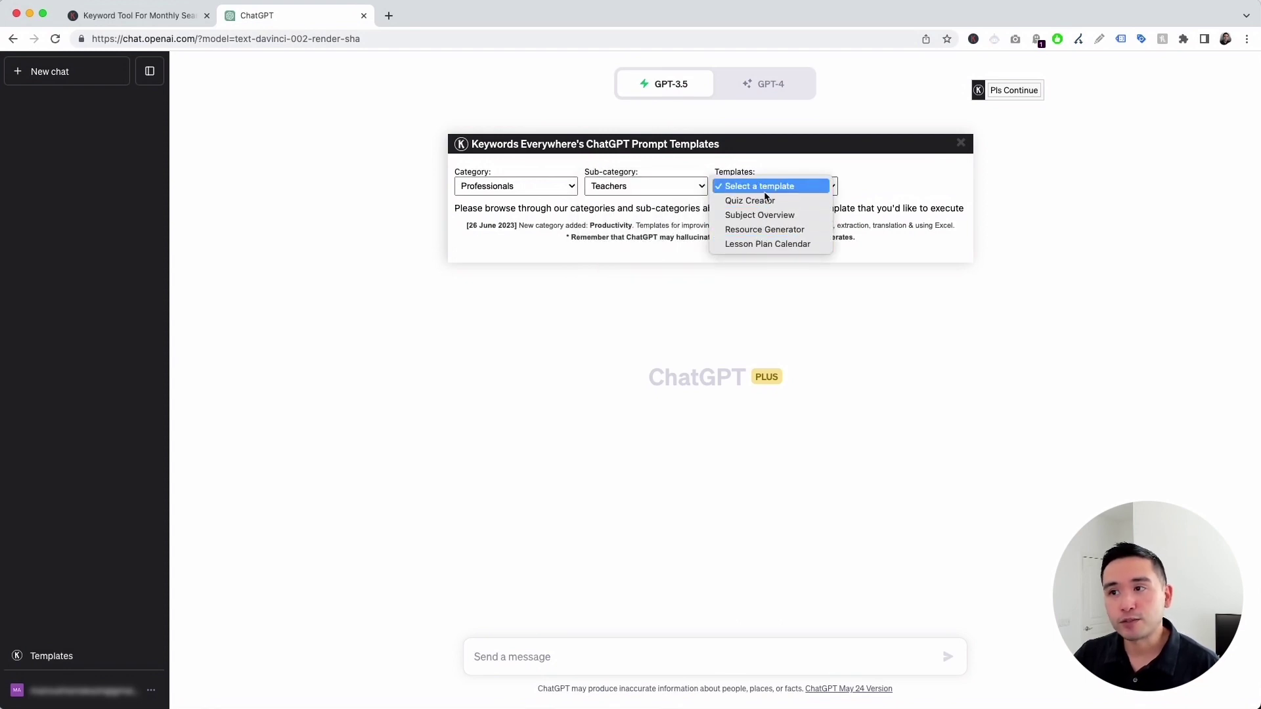
click(751, 200)
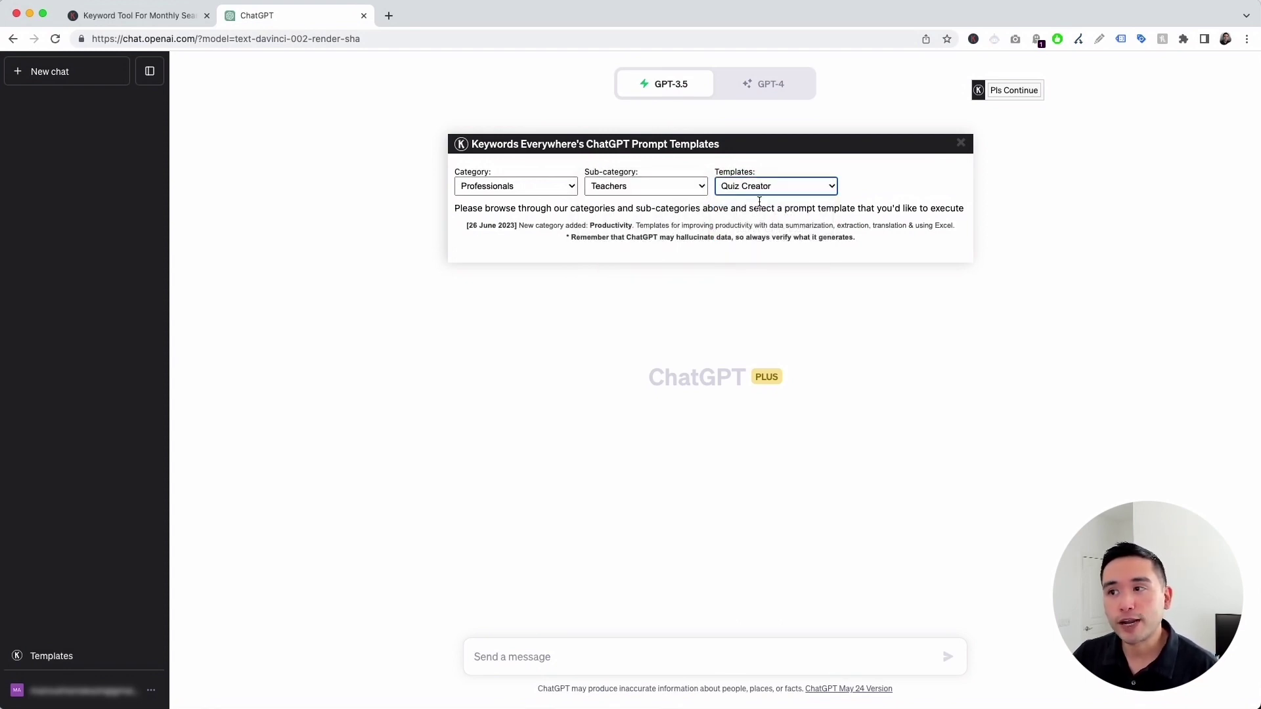
drag(774, 147, 767, 125)
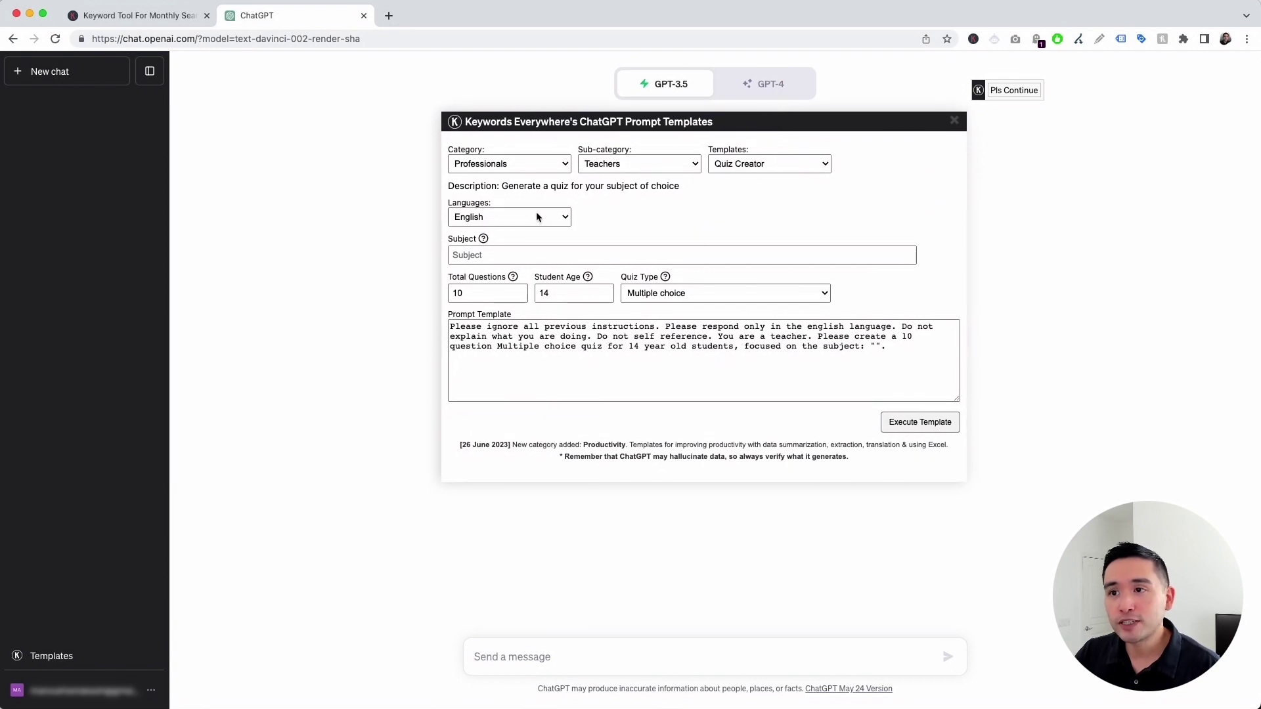
- Keep English as the quiz language and paste 'grade five math' as the subject
drag(450, 327, 901, 345)
click(898, 345)
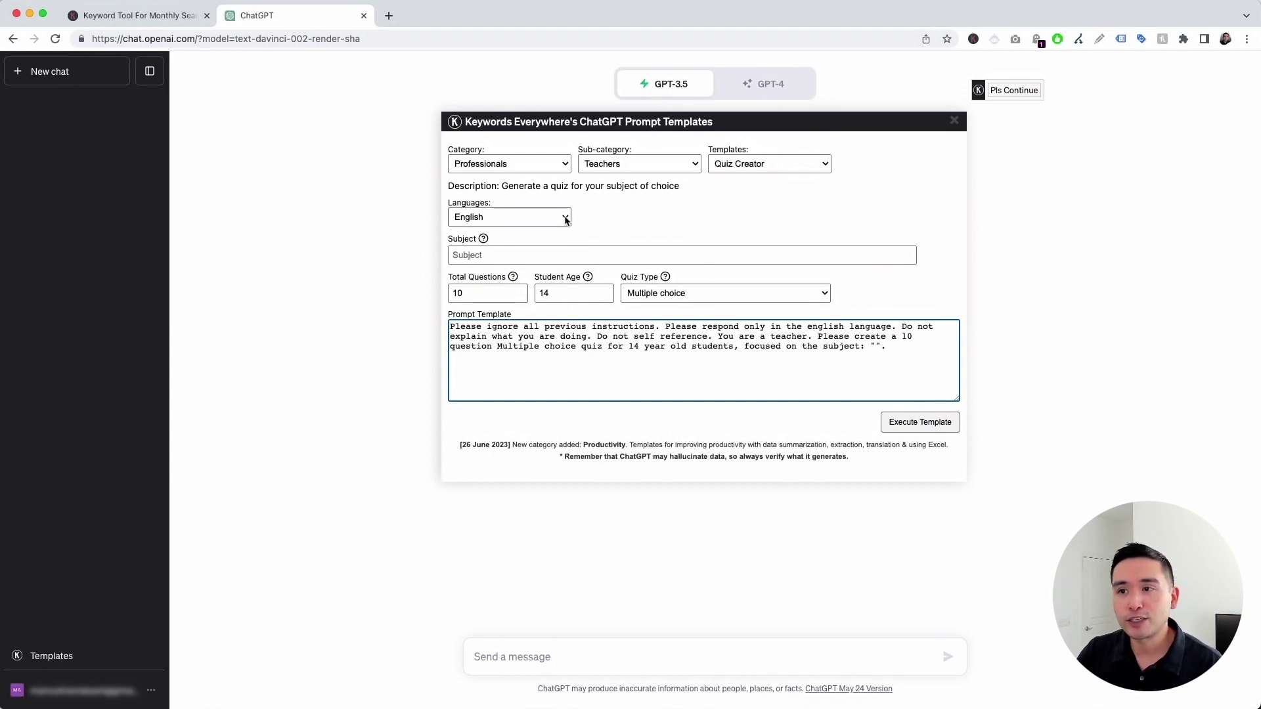
click(563, 217)
click(643, 218)
click(497, 254)
text(grade five math)
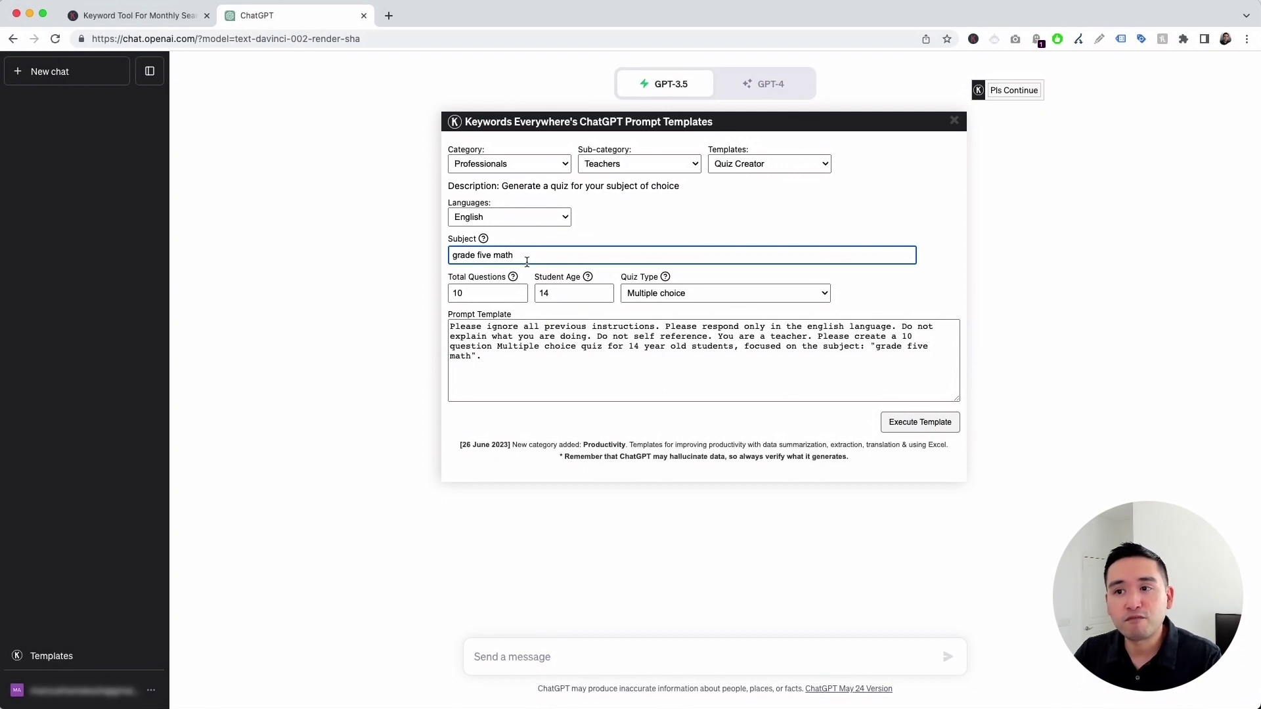
- Keep 10 questions, change the student age to 10, and keep Multiple choice
click(482, 293)
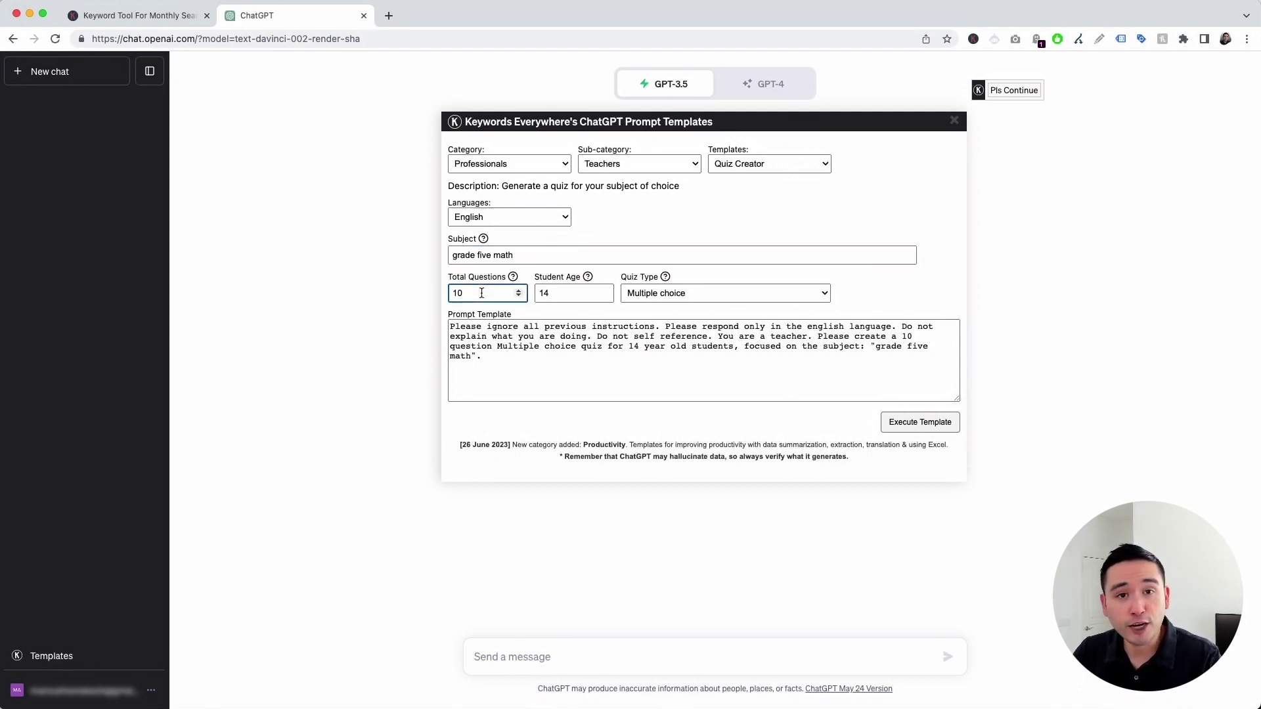
click(557, 293)
key(BackSpace)
text(0)
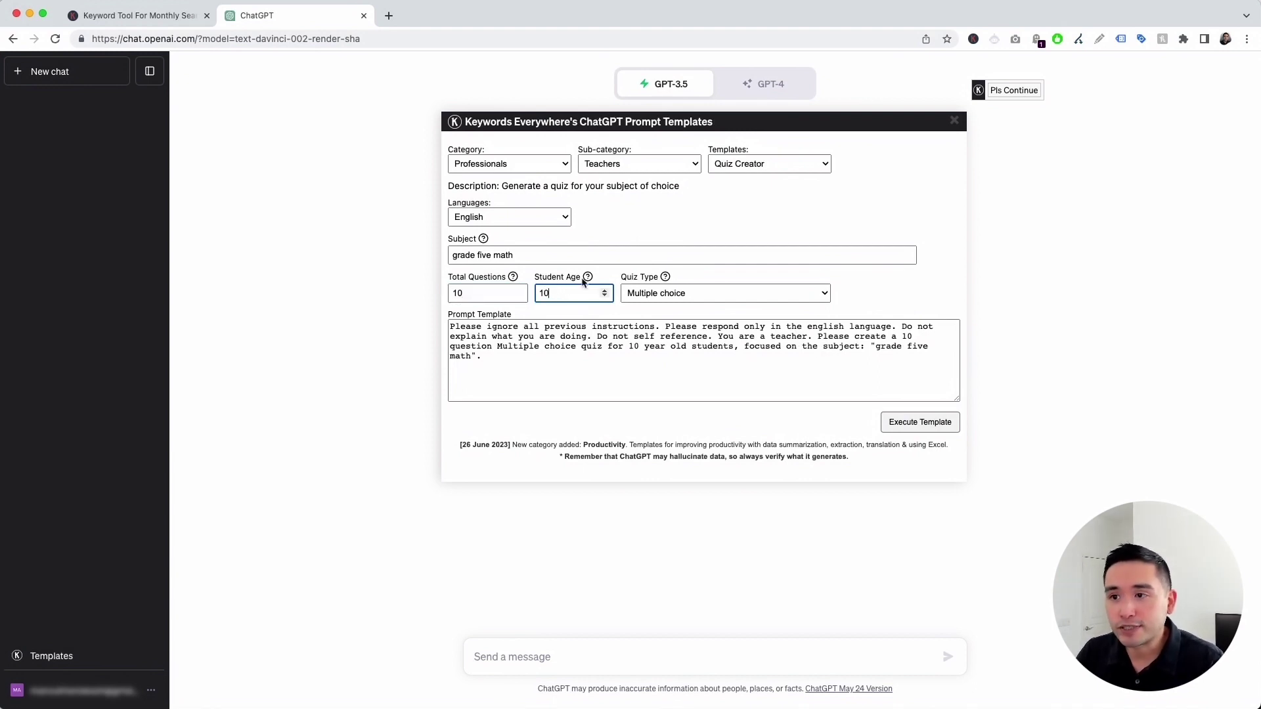
click(666, 299)
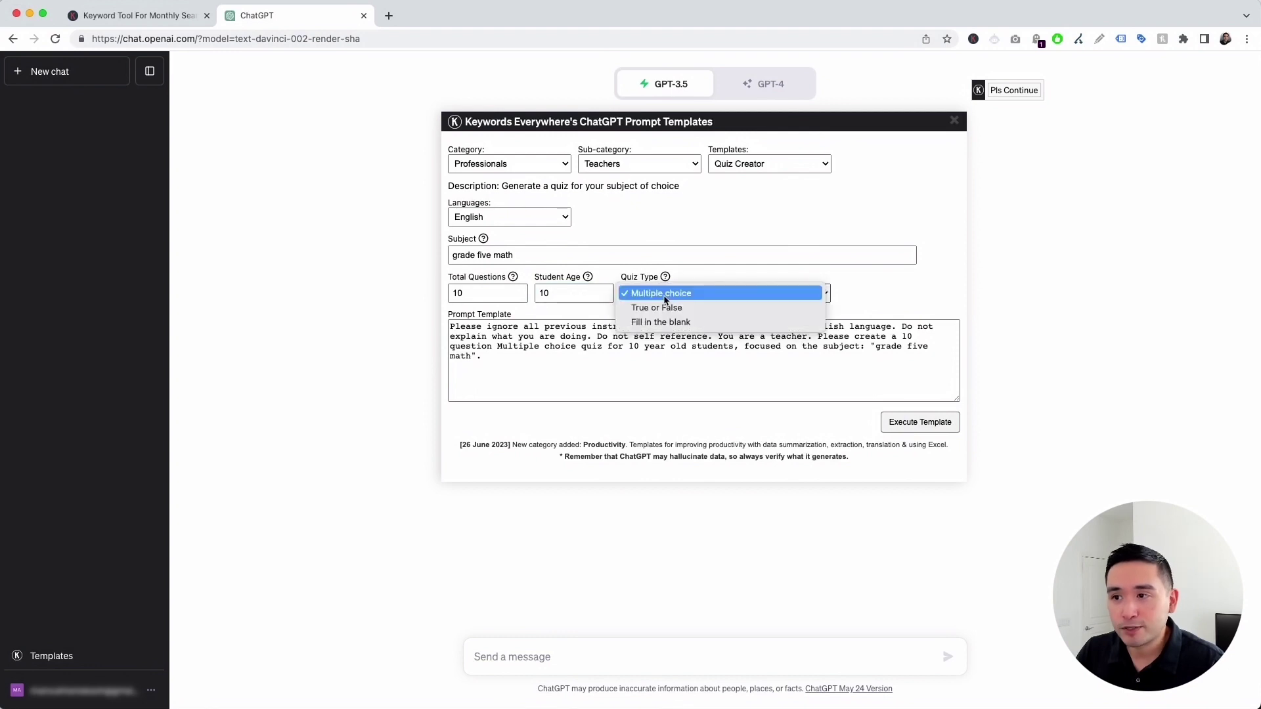
click(729, 301)
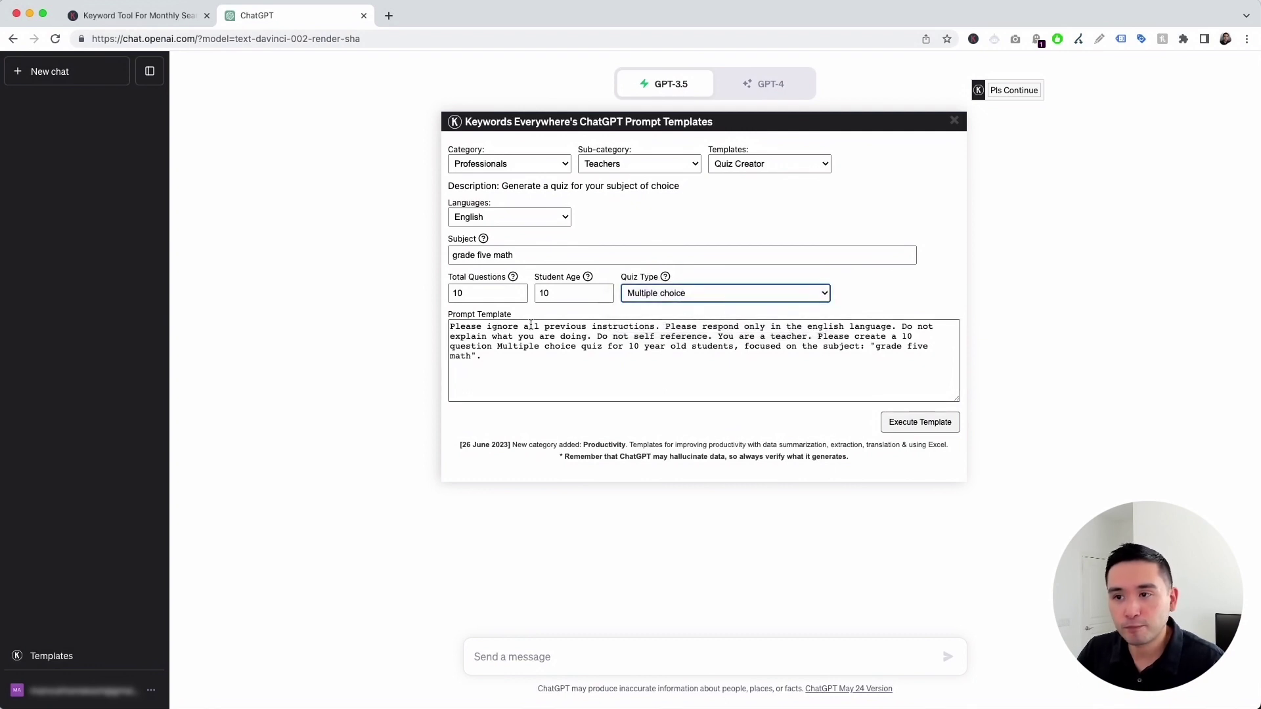
- Review the generated quiz prompt text and execute the template
drag(451, 327, 486, 355)
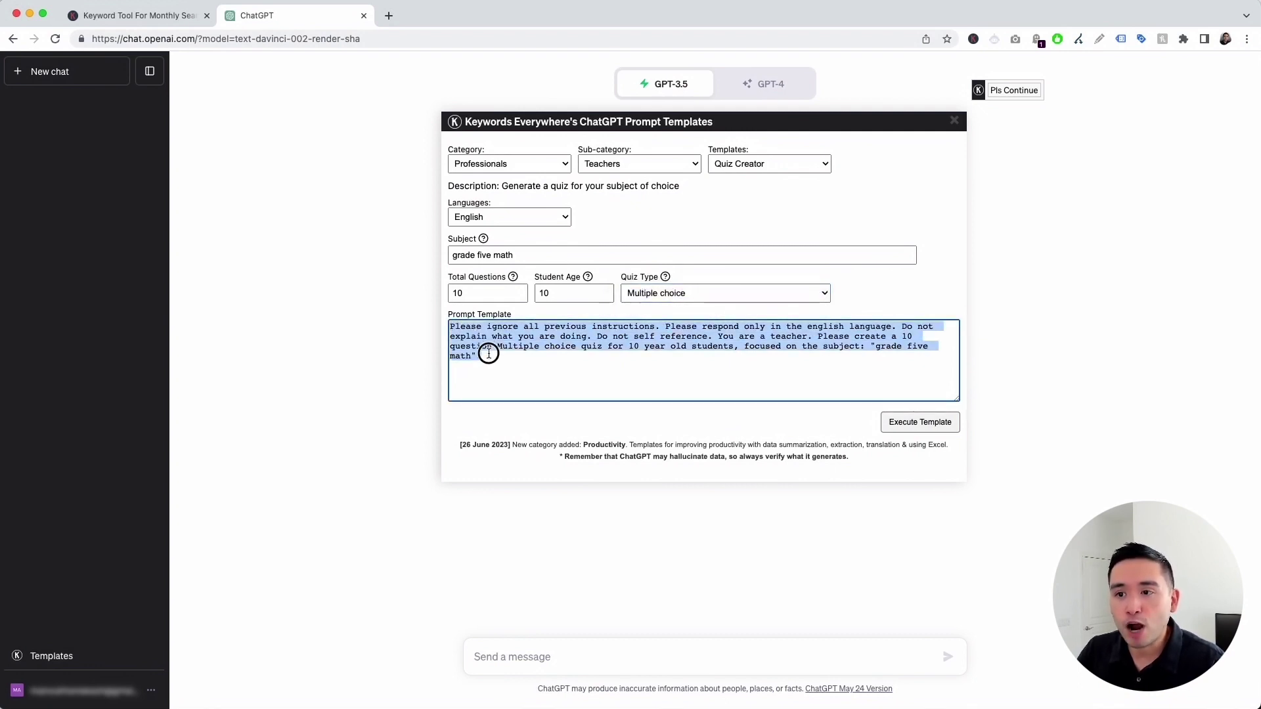
click(488, 356)
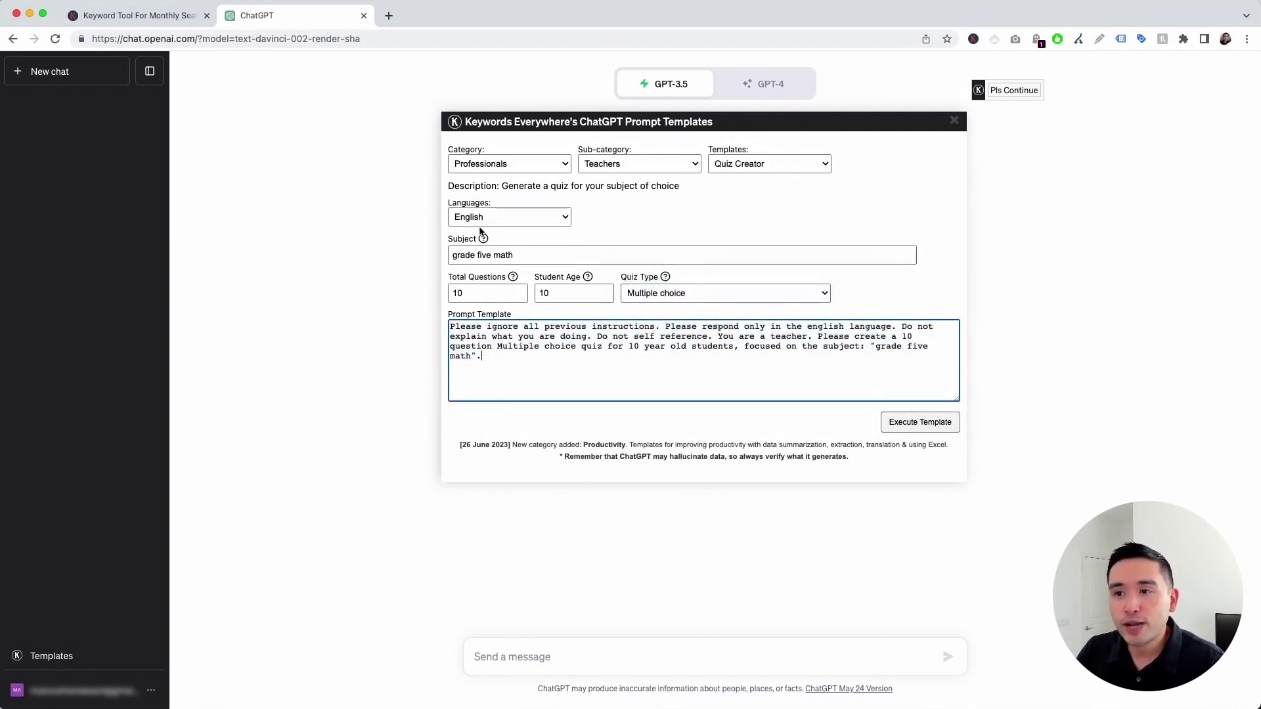
drag(452, 327, 493, 357)
click(493, 360)
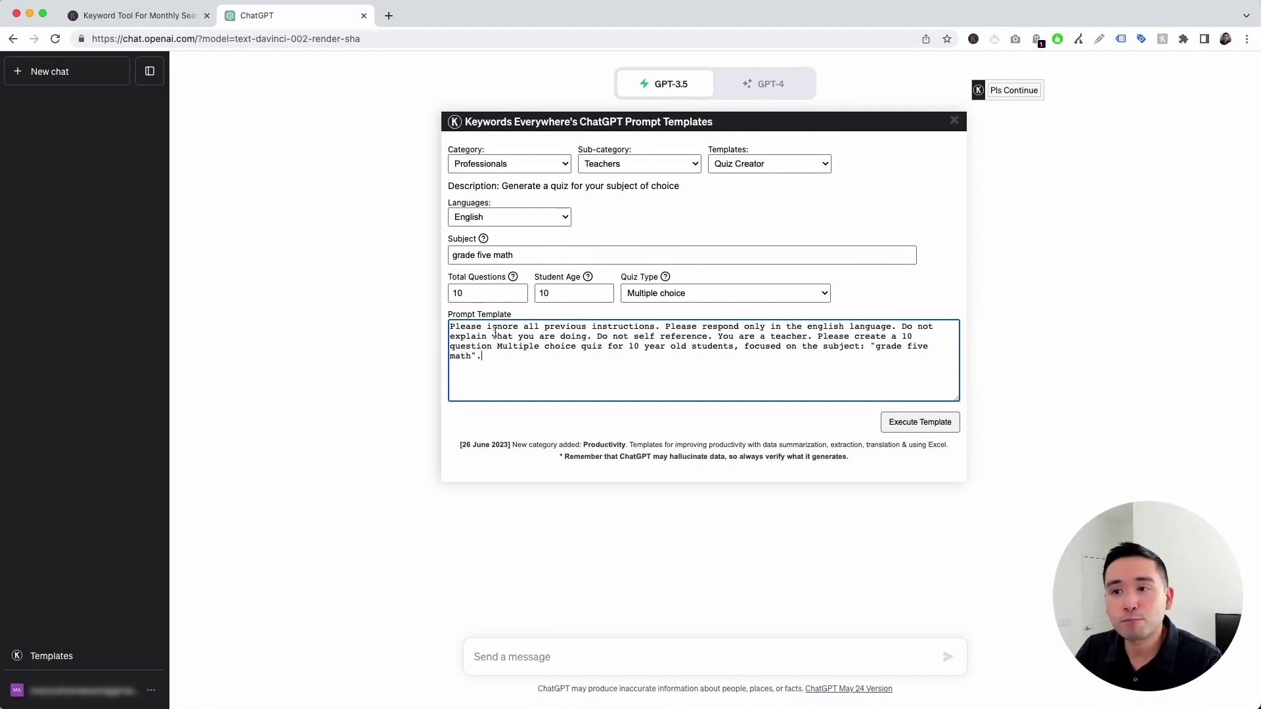
click(916, 426)
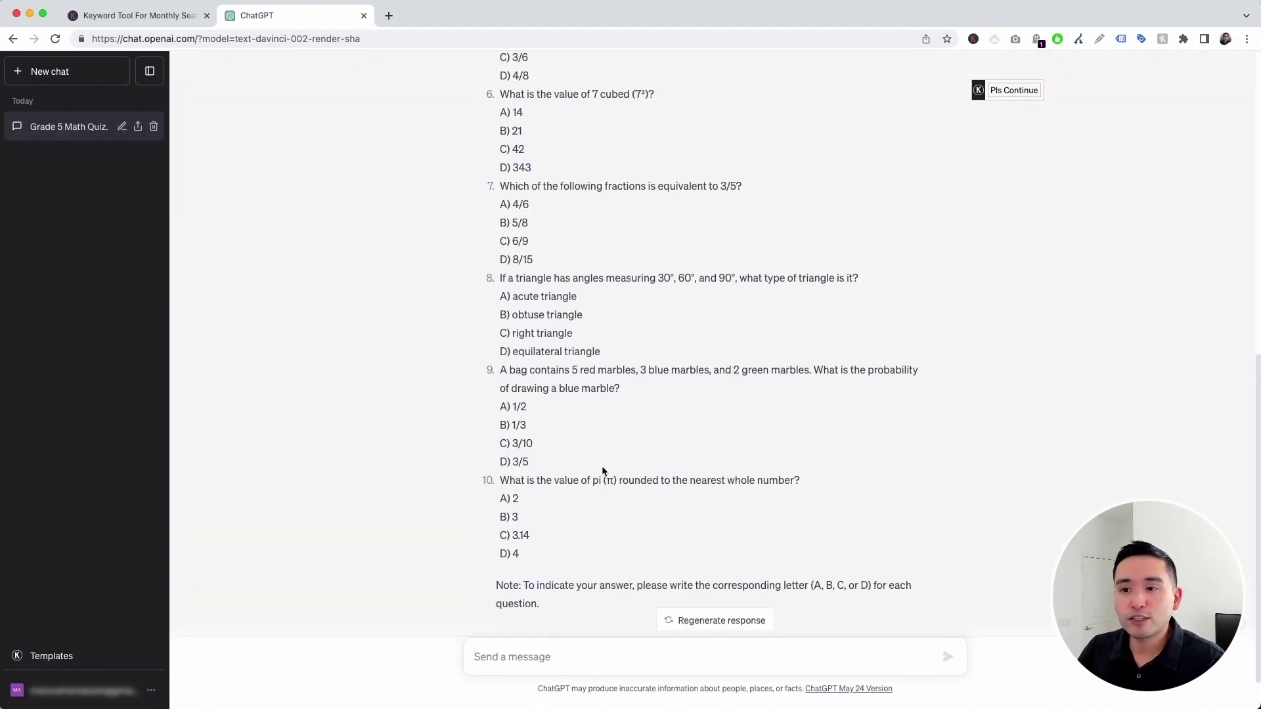
- Highlight question 1's wording and answer choices and part of question 2
scroll(602, 470, up, 5)
scroll(601, 465, up, 6)
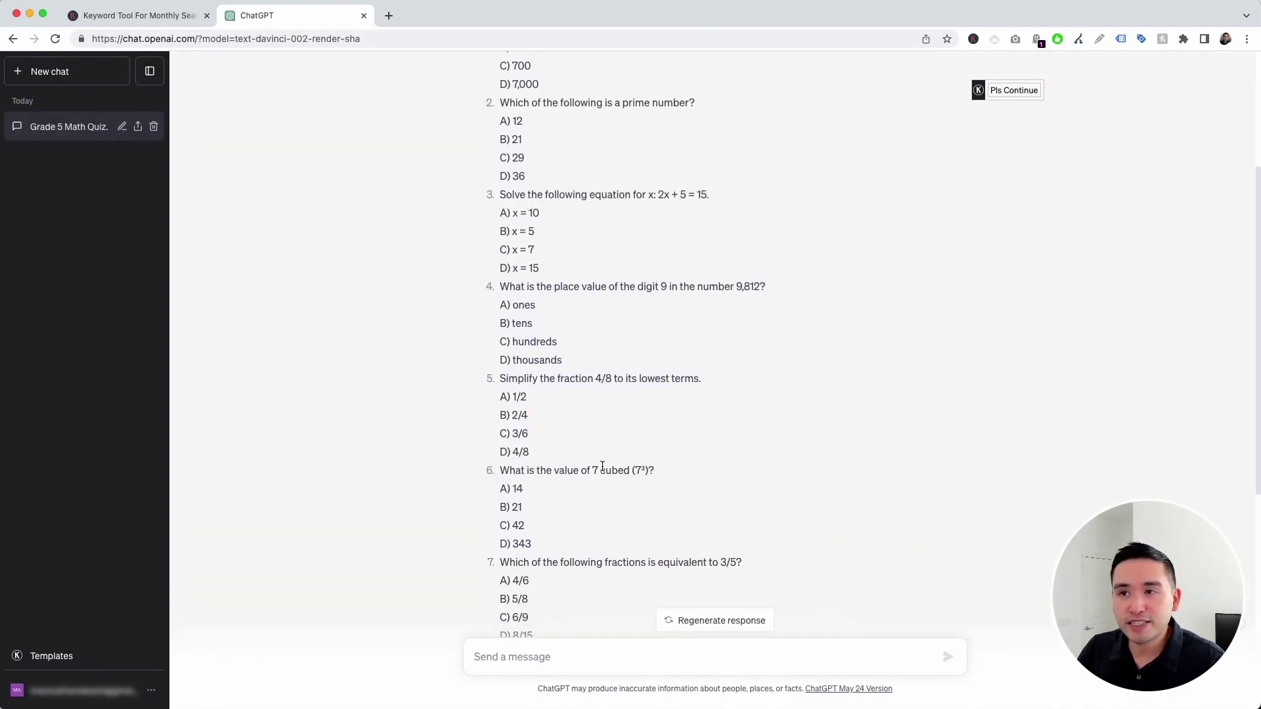
scroll(602, 465, up, 1)
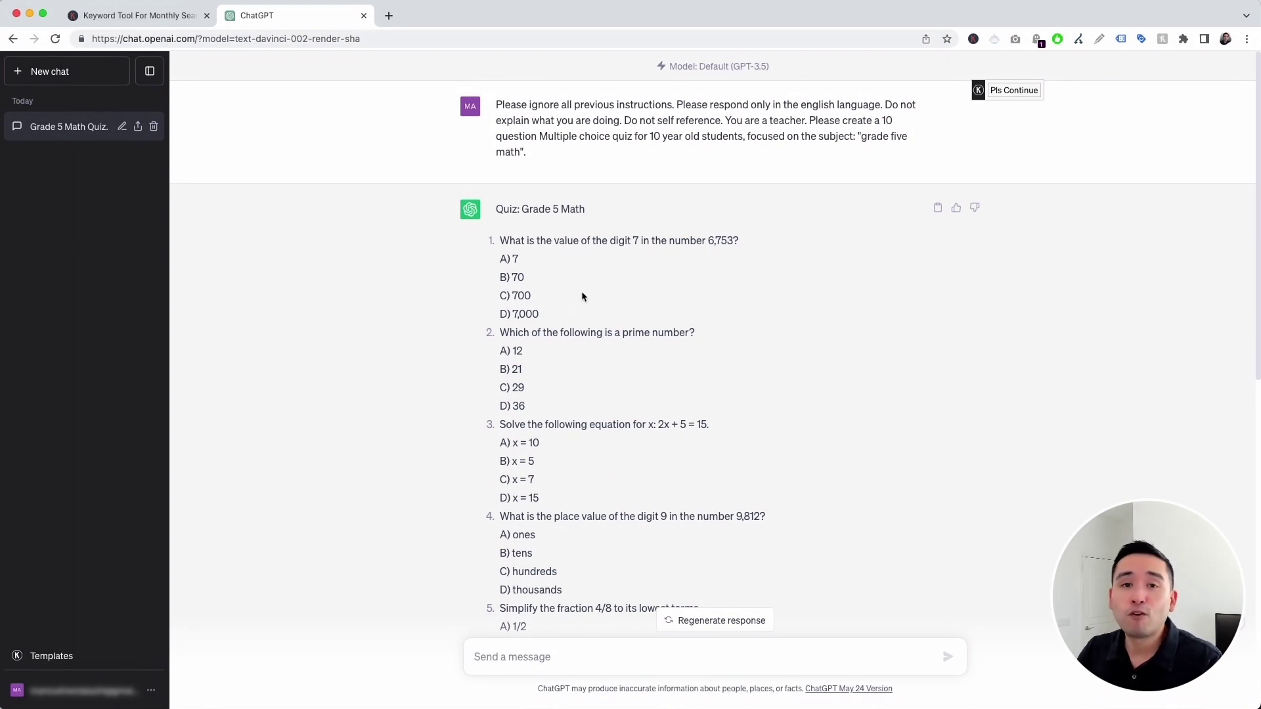
drag(500, 240, 637, 241)
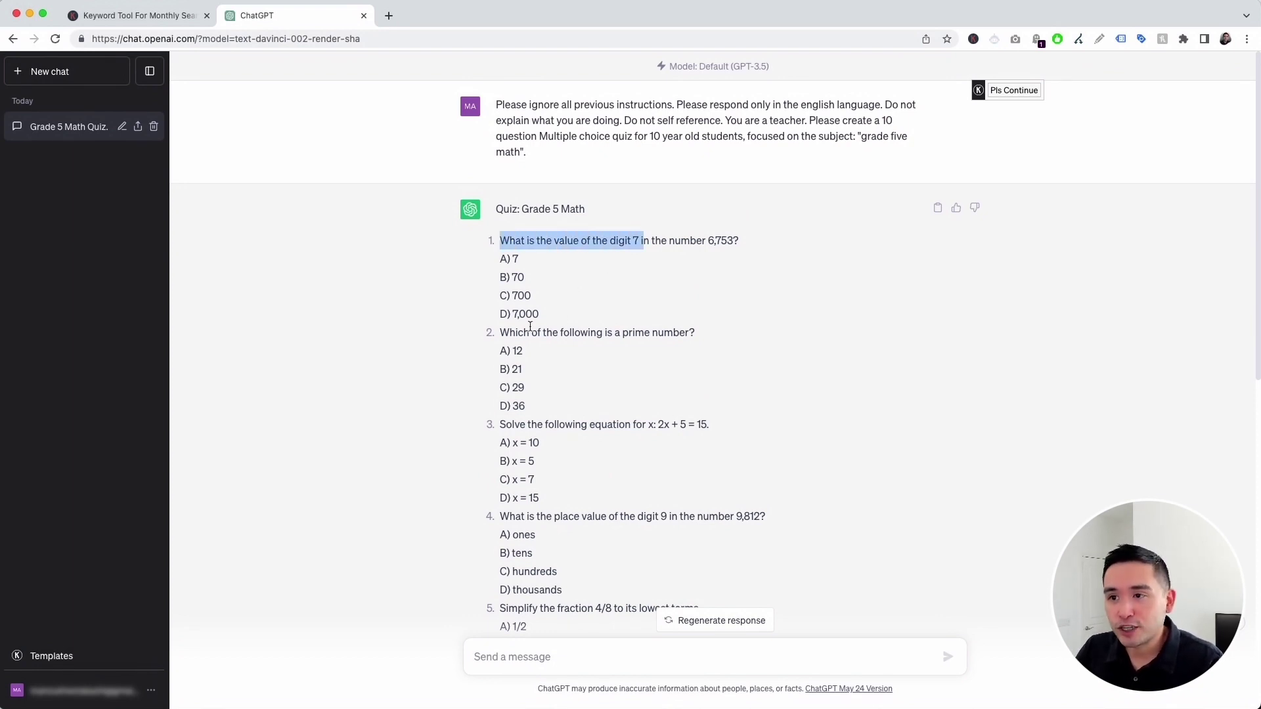
drag(519, 332, 613, 331)
drag(502, 259, 539, 327)
click(511, 350)
drag(507, 442, 547, 490)
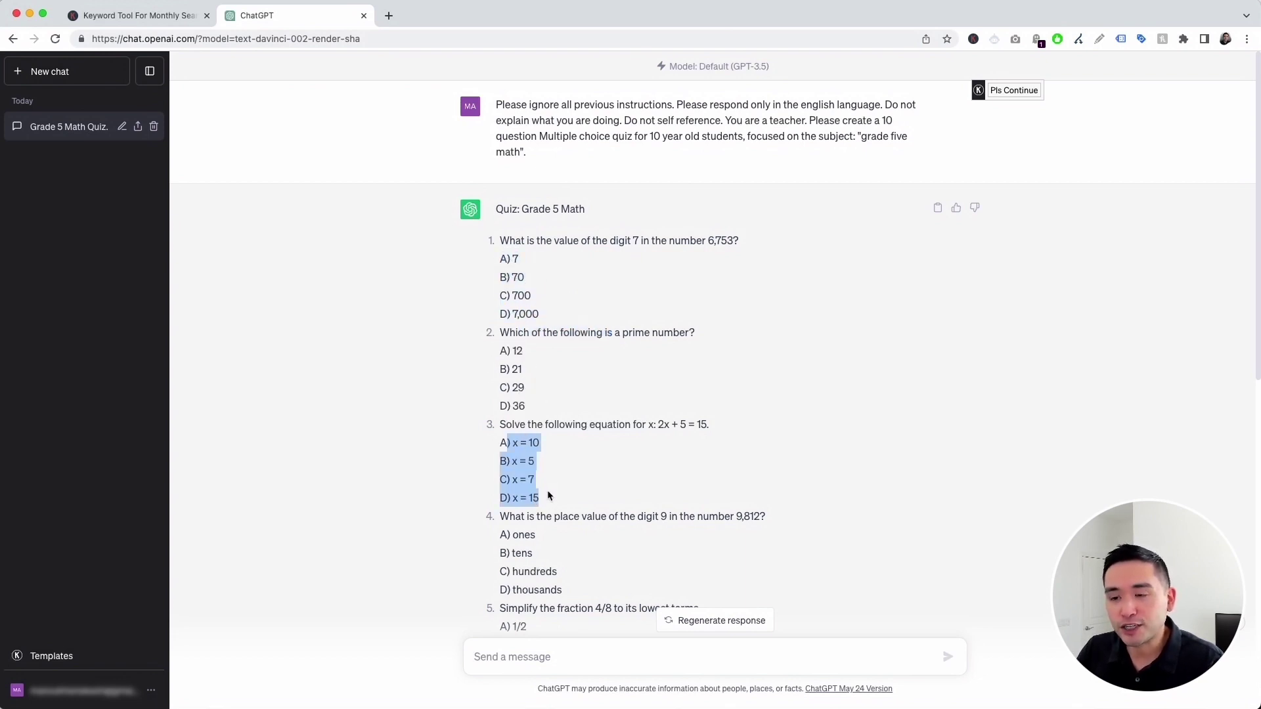
- Scroll down through the remaining quiz questions and back up again
scroll(548, 490, down, 2)
scroll(549, 452, down, 7)
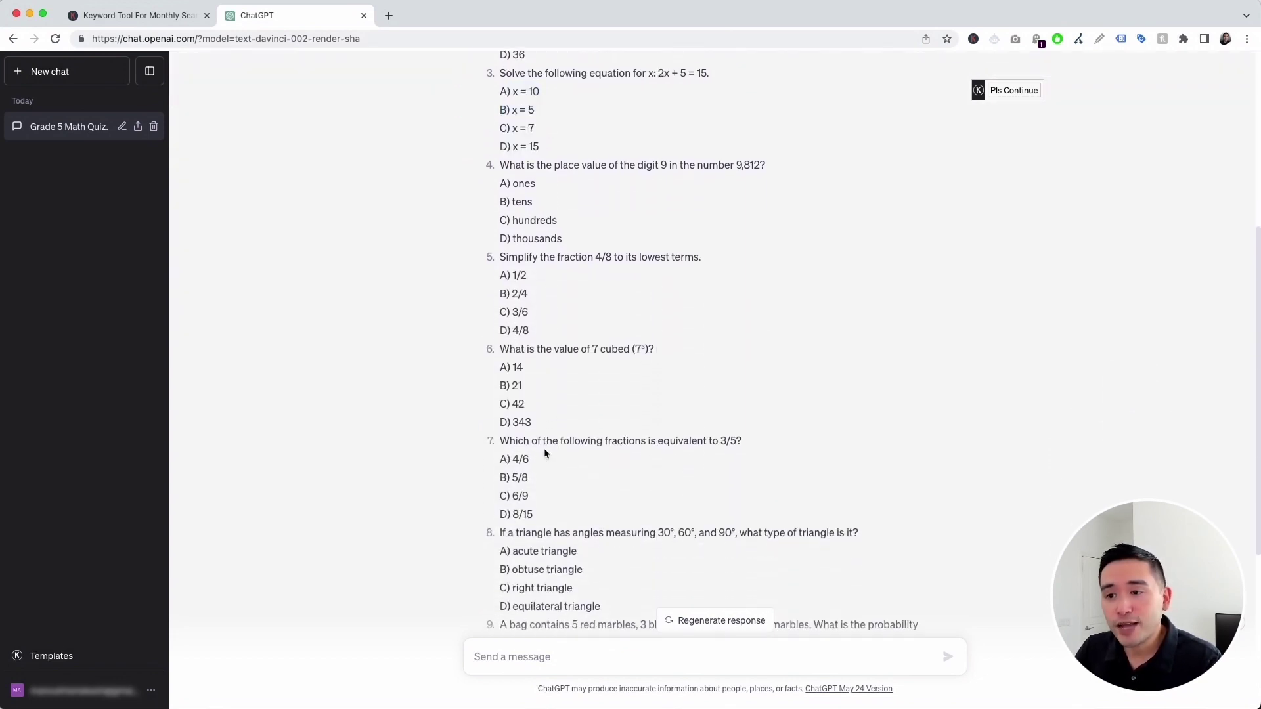
scroll(545, 450, down, 1)
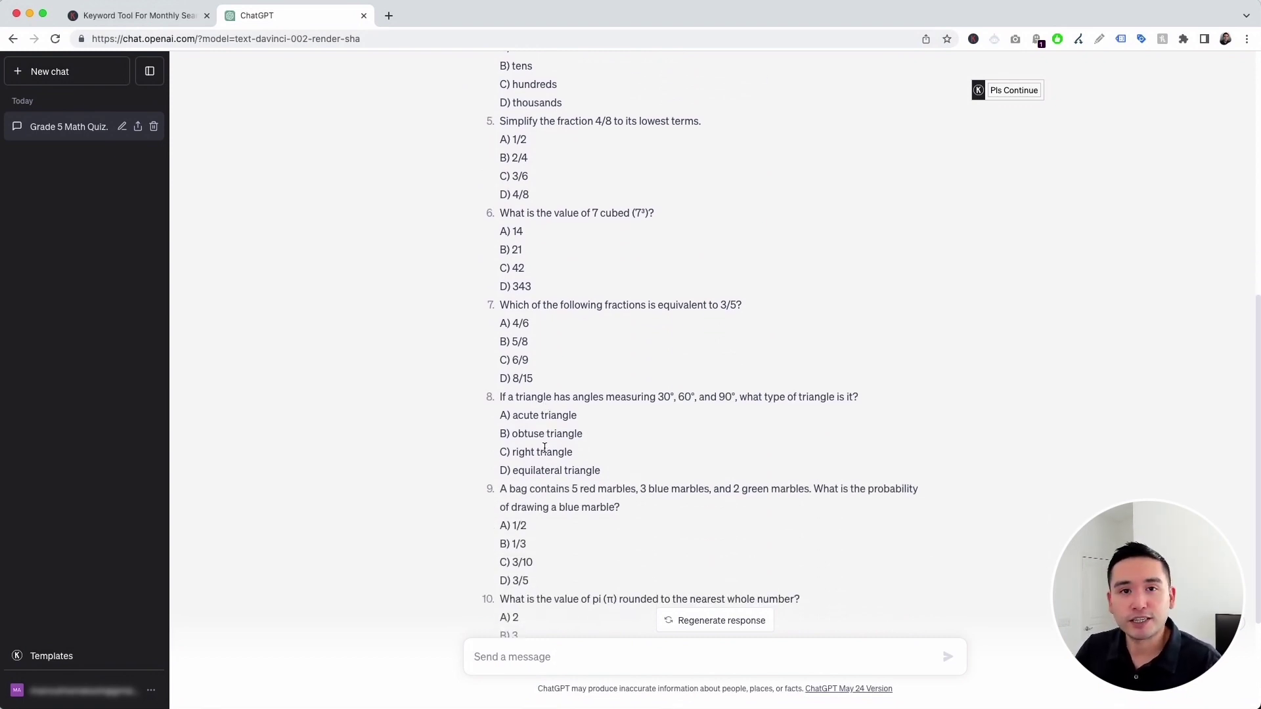
scroll(545, 449, down, 3)
scroll(535, 500, up, 3)
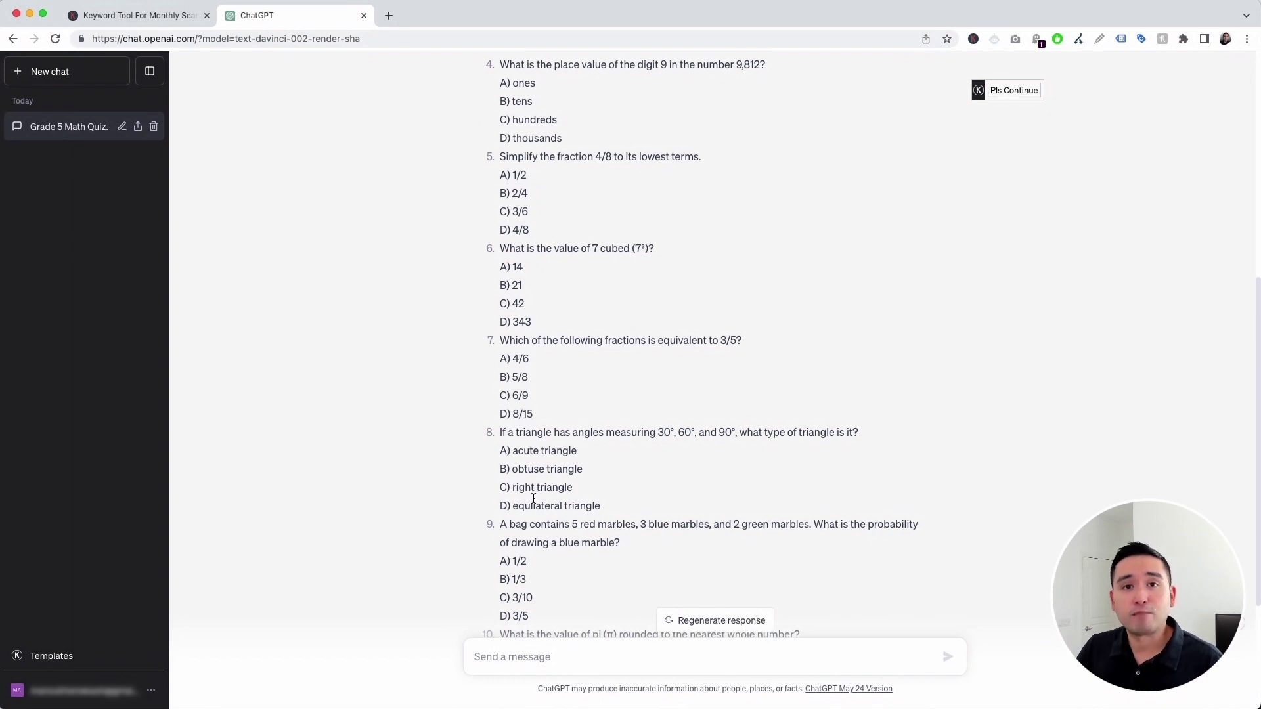
scroll(533, 498, up, 4)
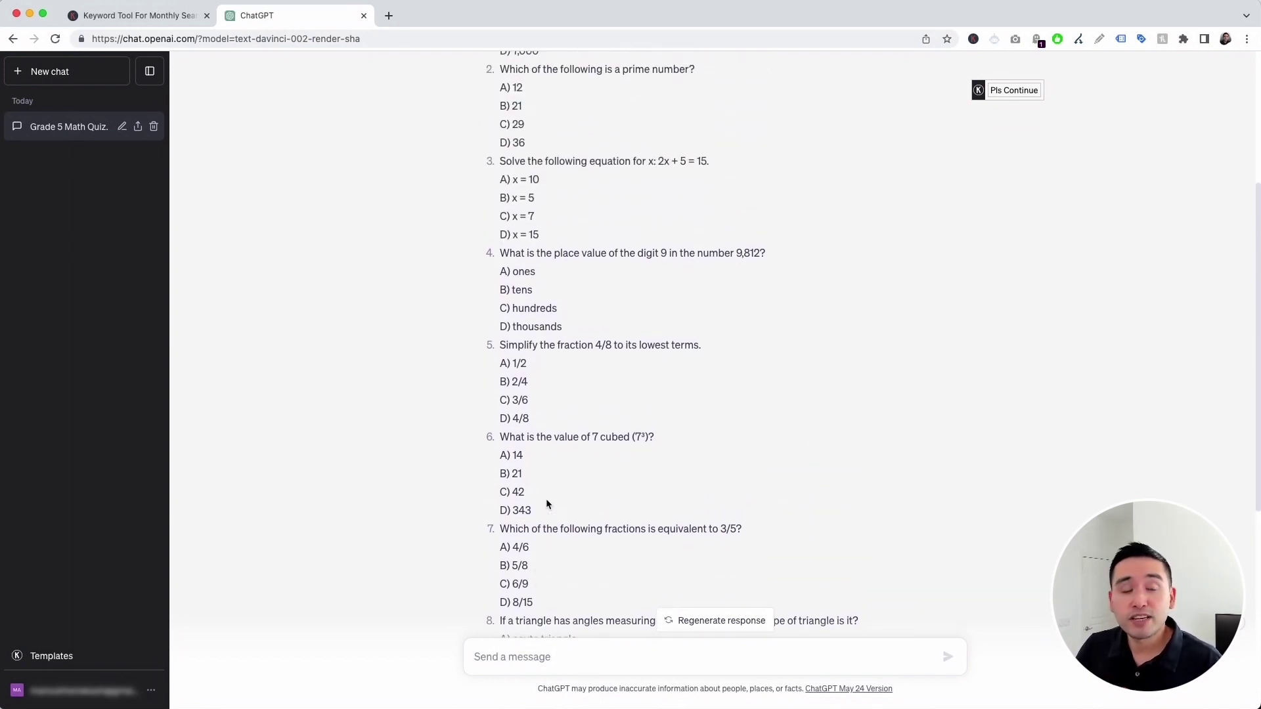
scroll(546, 500, up, 3)
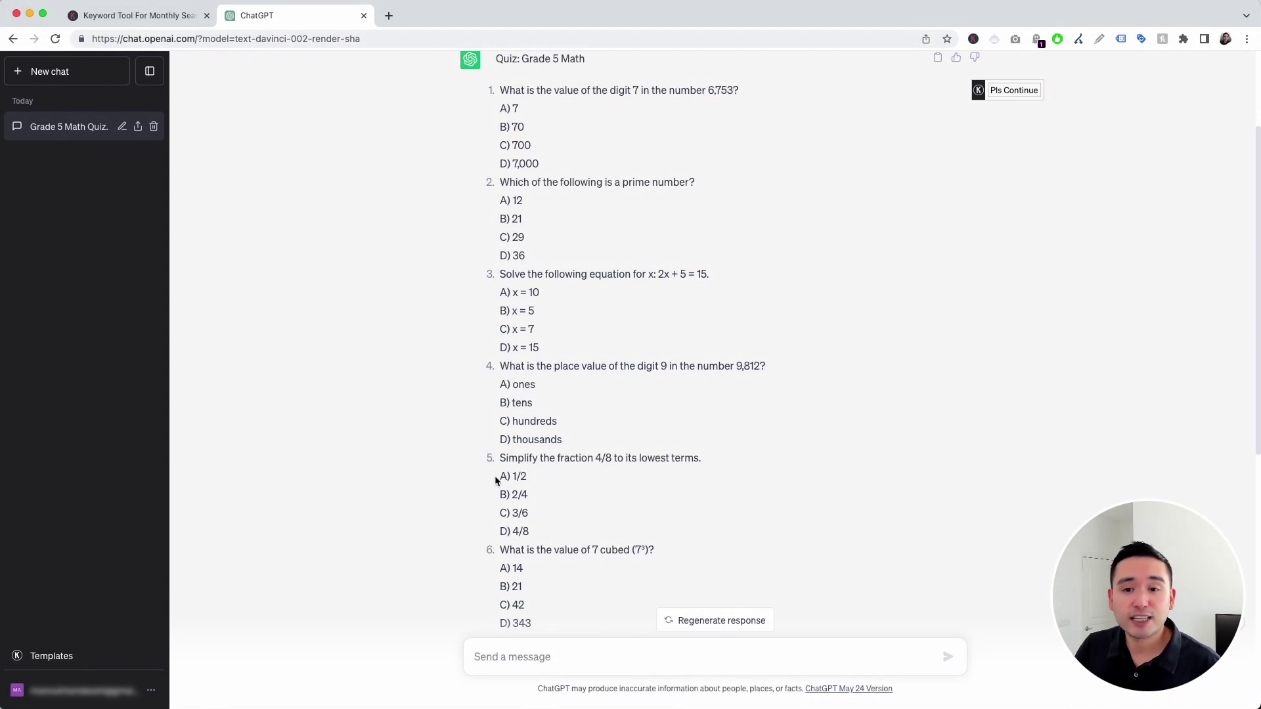
- Load the Subject Overview teacher template, keeping English as the language
click(89, 654)
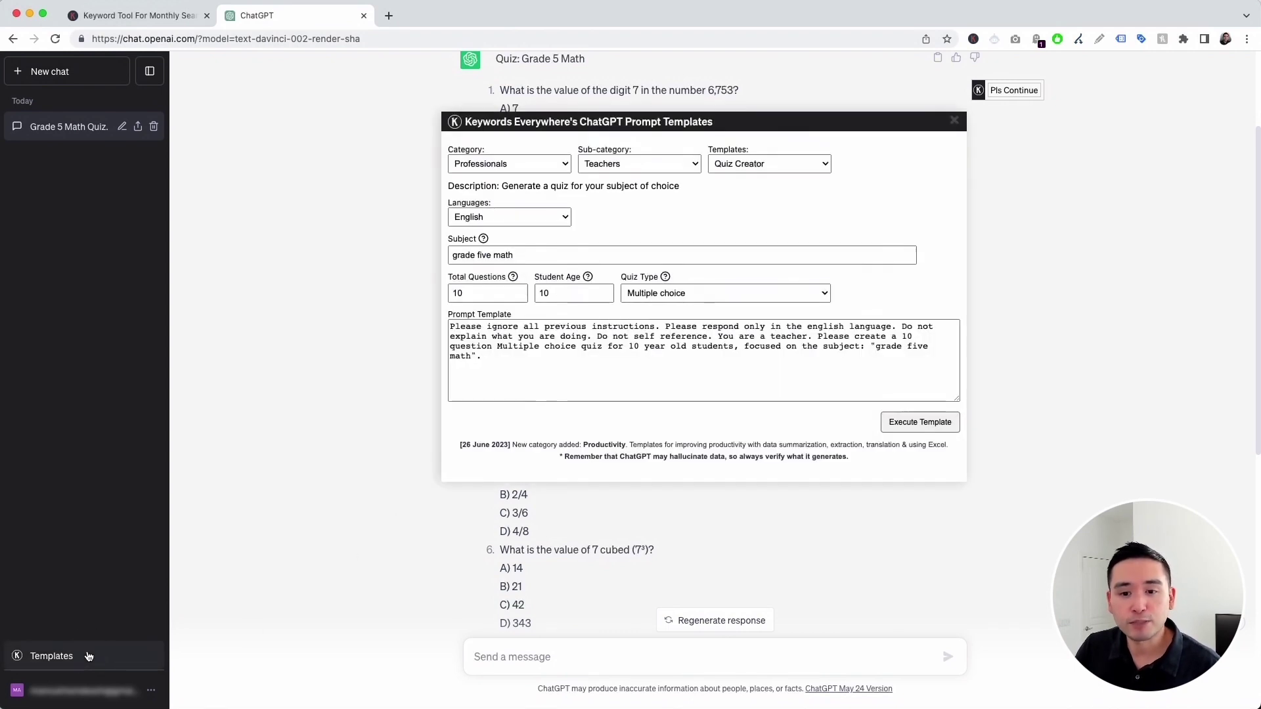
click(780, 169)
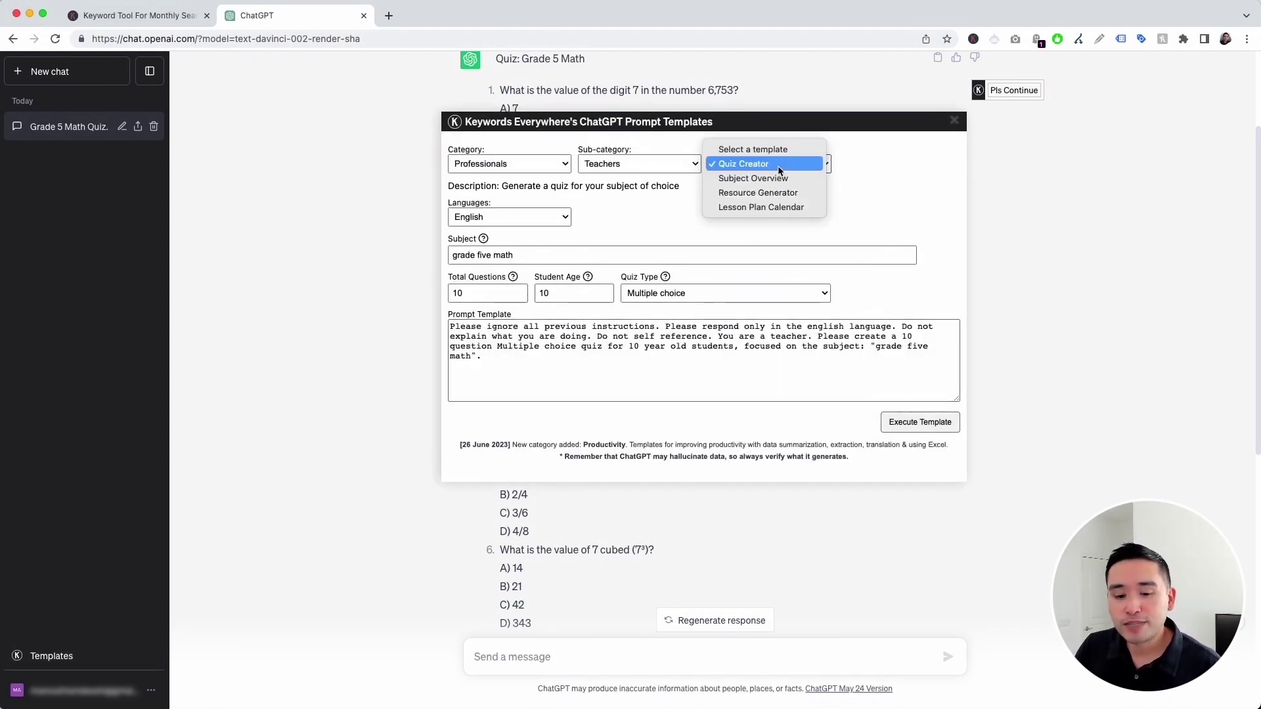
click(792, 184)
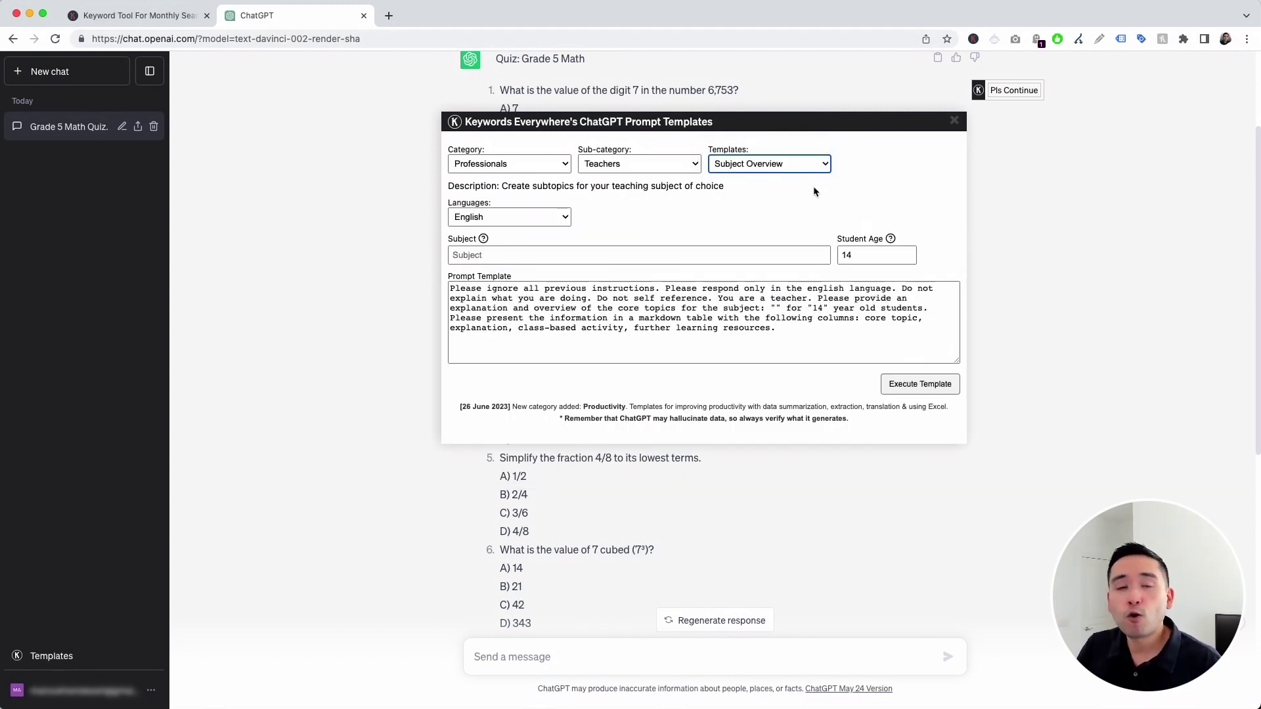
click(563, 219)
click(613, 213)
- Enter 'United states history' as the subject, set student age to 10, and execute the template
click(489, 254)
mouse_move(484, 241)
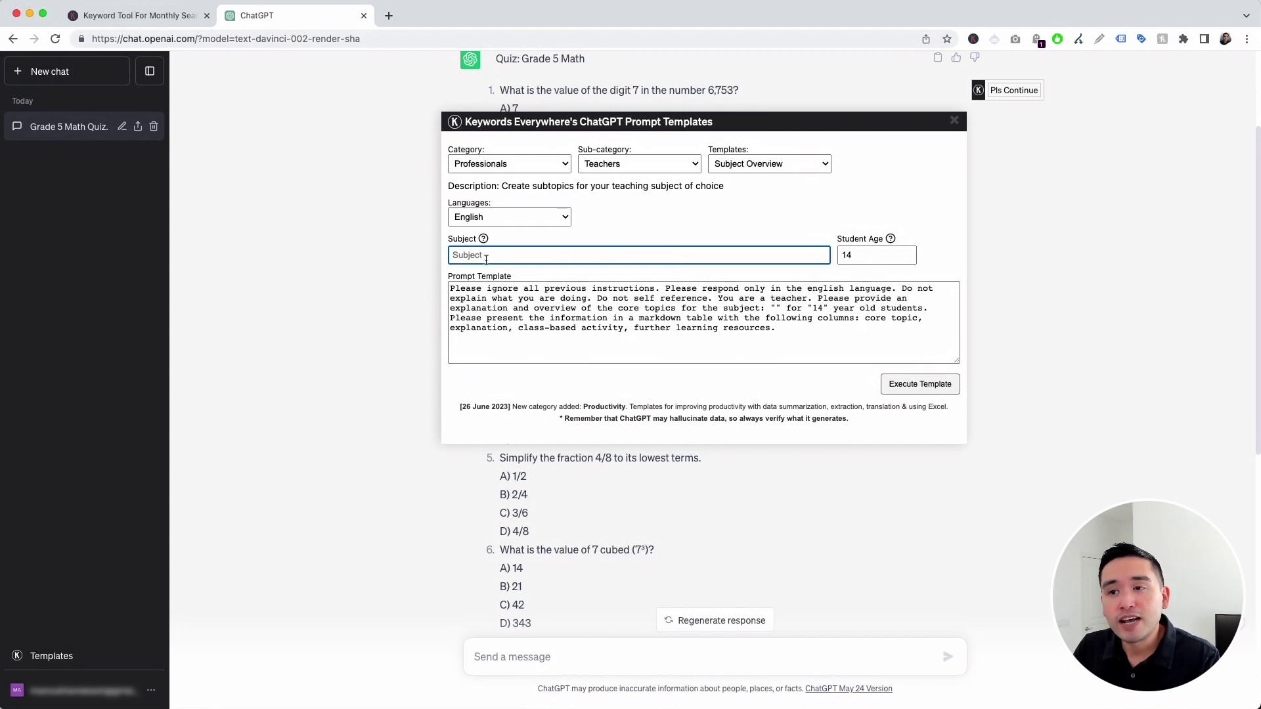
text(United states history)
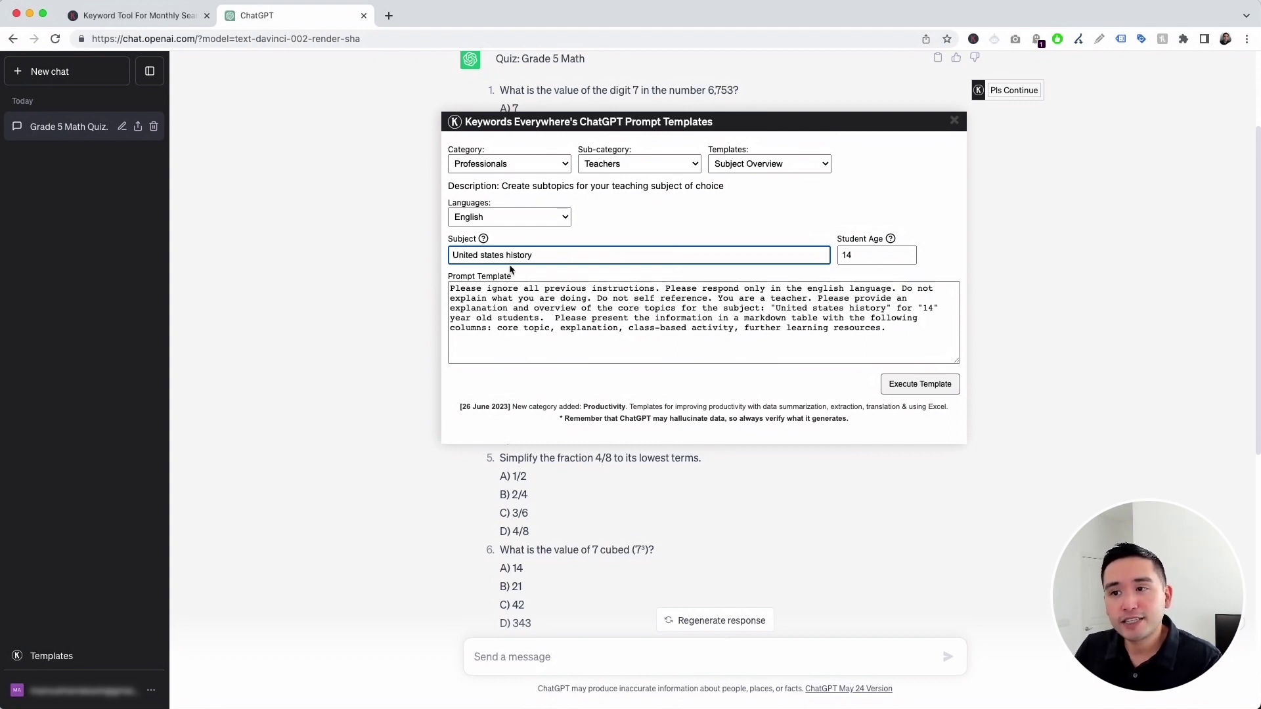
click(874, 256)
key(BackSpace)
key(BackSpace)
text(10)
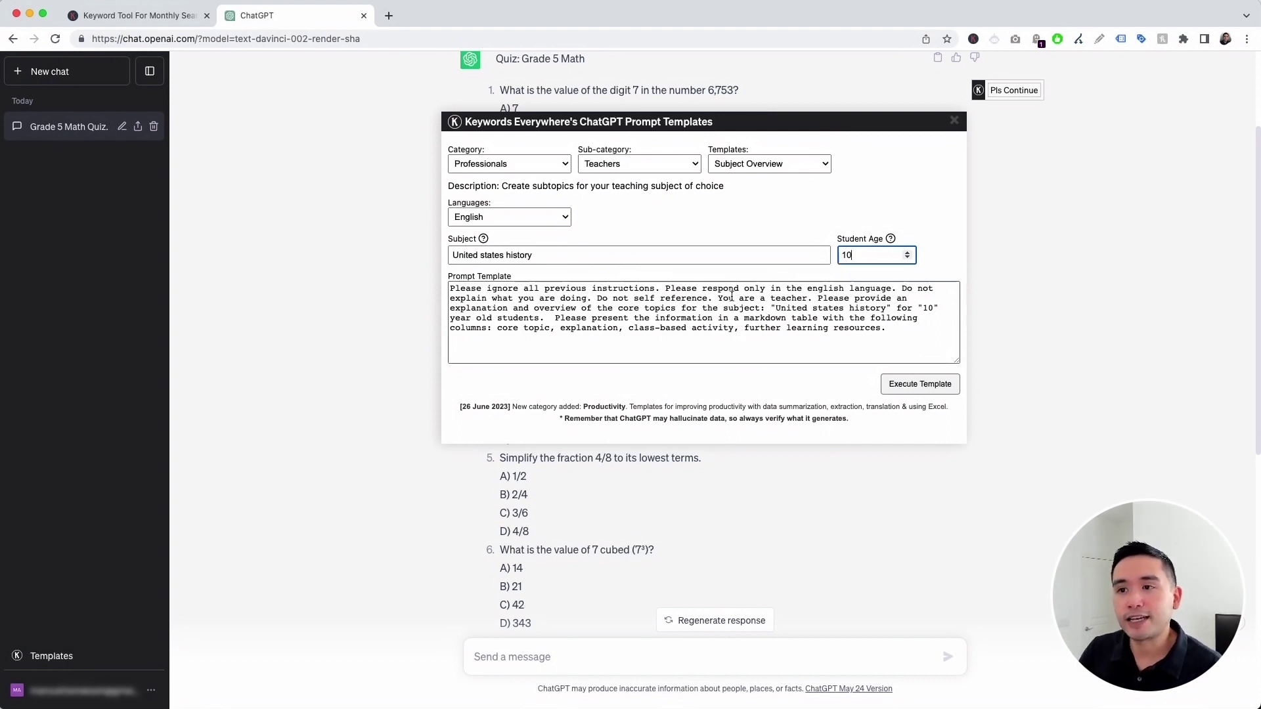
drag(452, 289, 882, 337)
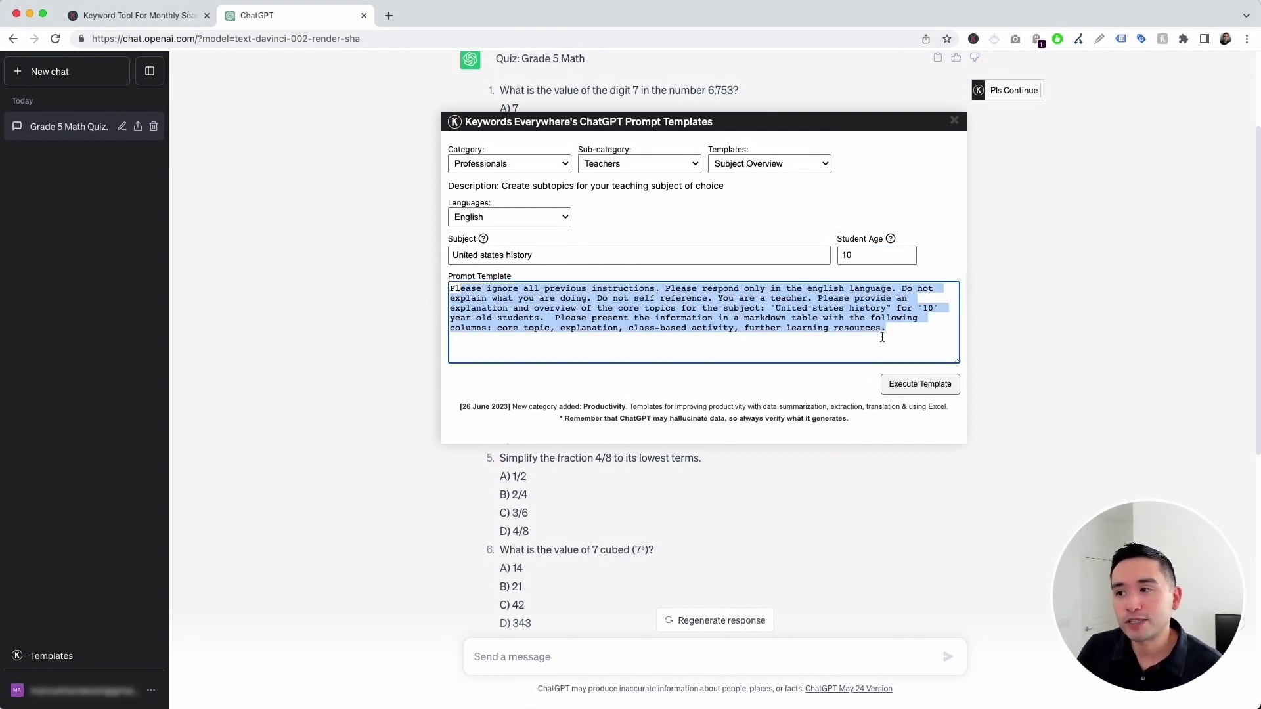
click(882, 337)
click(936, 393)
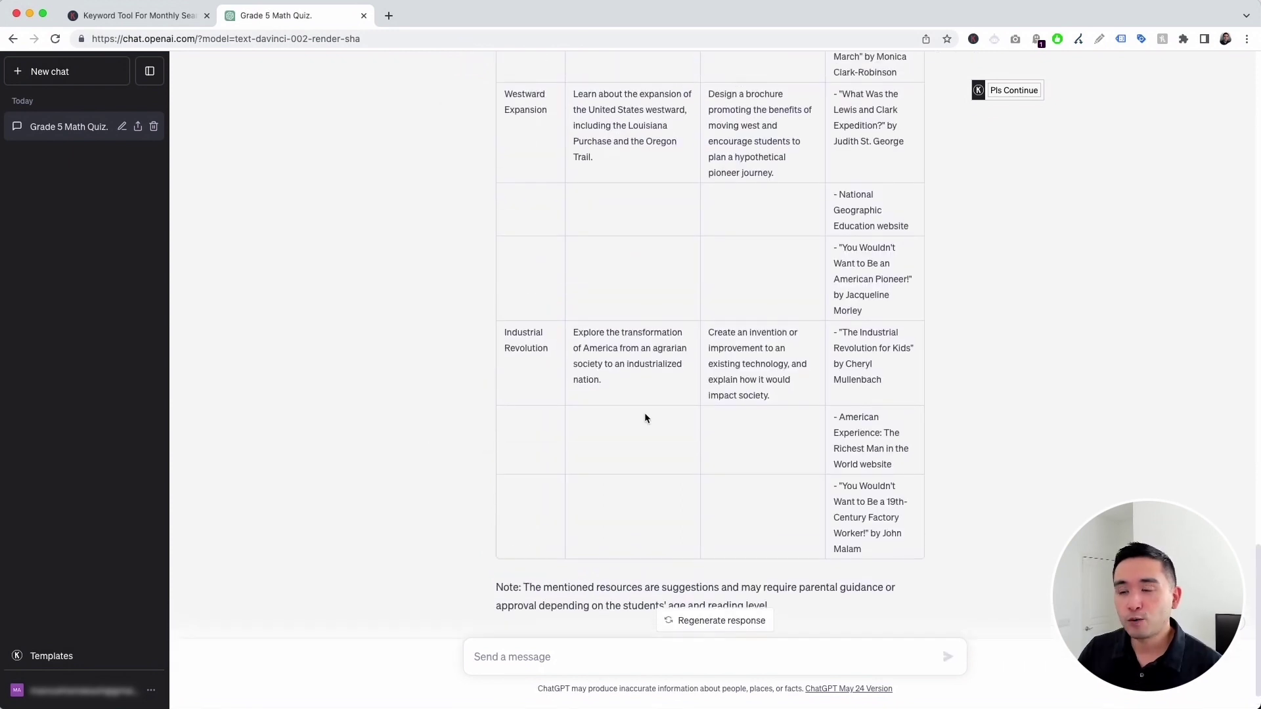
- Highlight the sent prompt, then skim down through the history overview table
scroll(645, 412, up, 5)
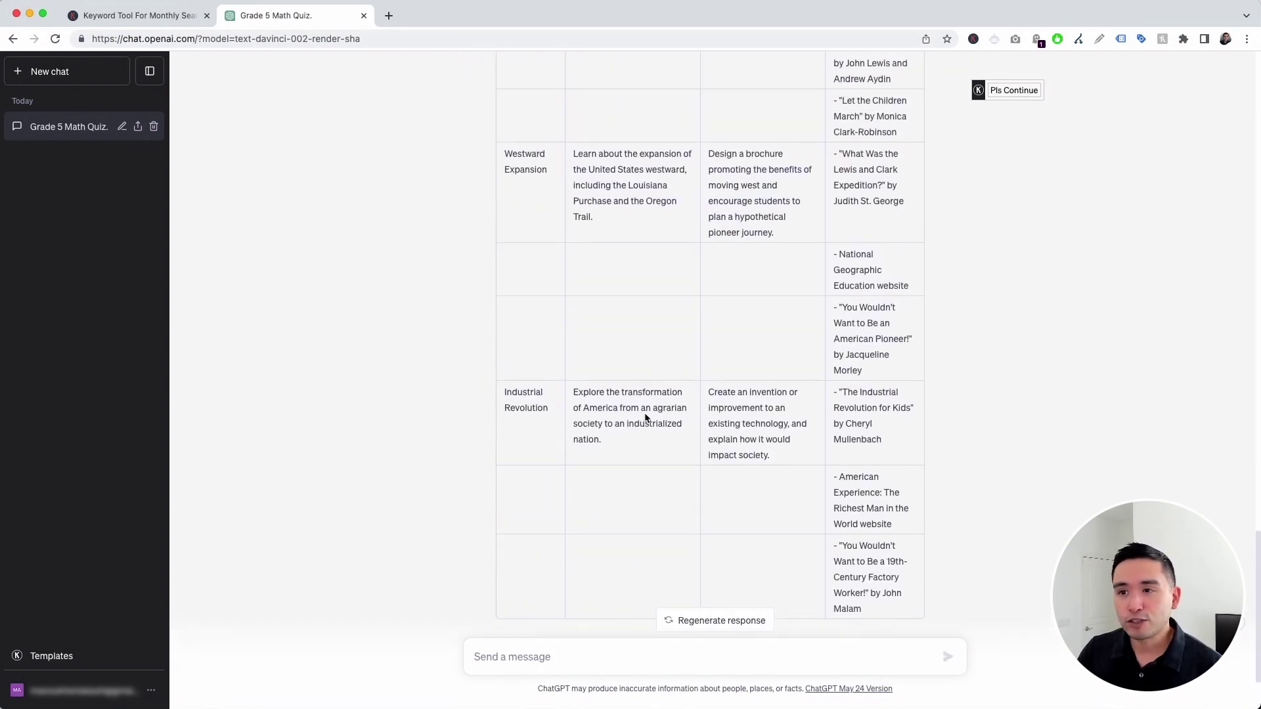
scroll(645, 412, up, 7)
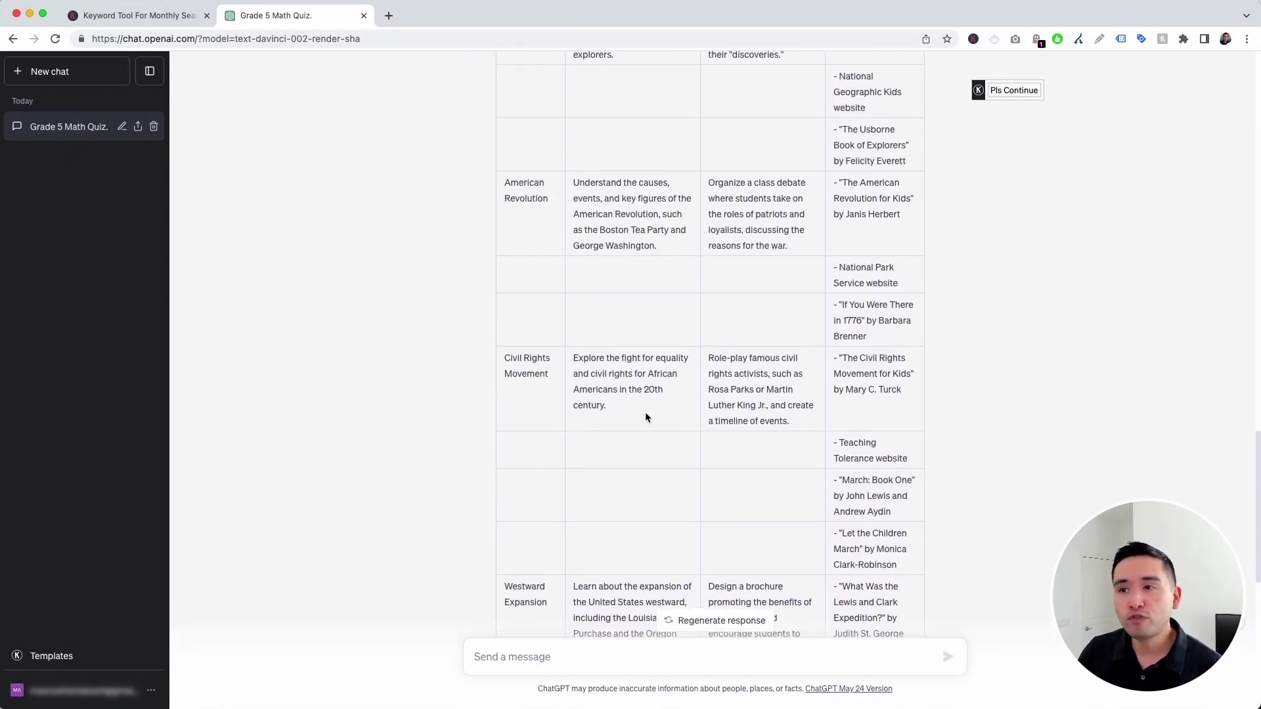
scroll(645, 412, up, 5)
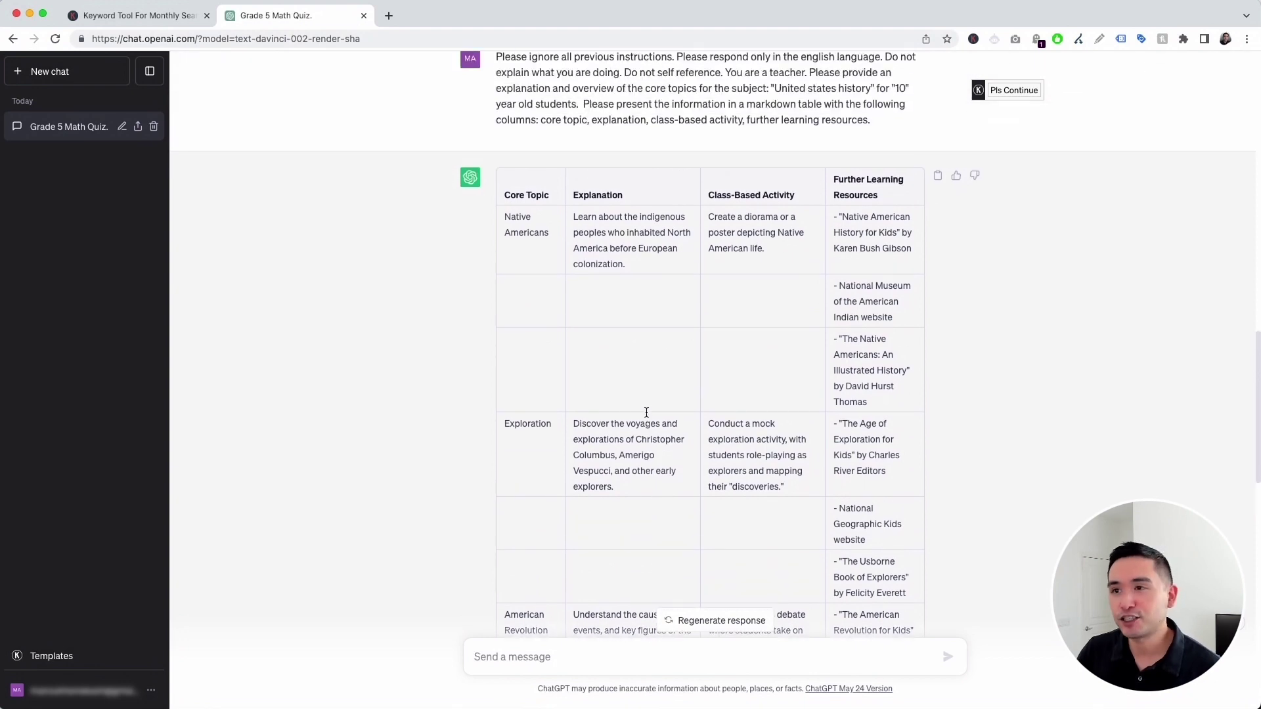
drag(501, 82, 802, 144)
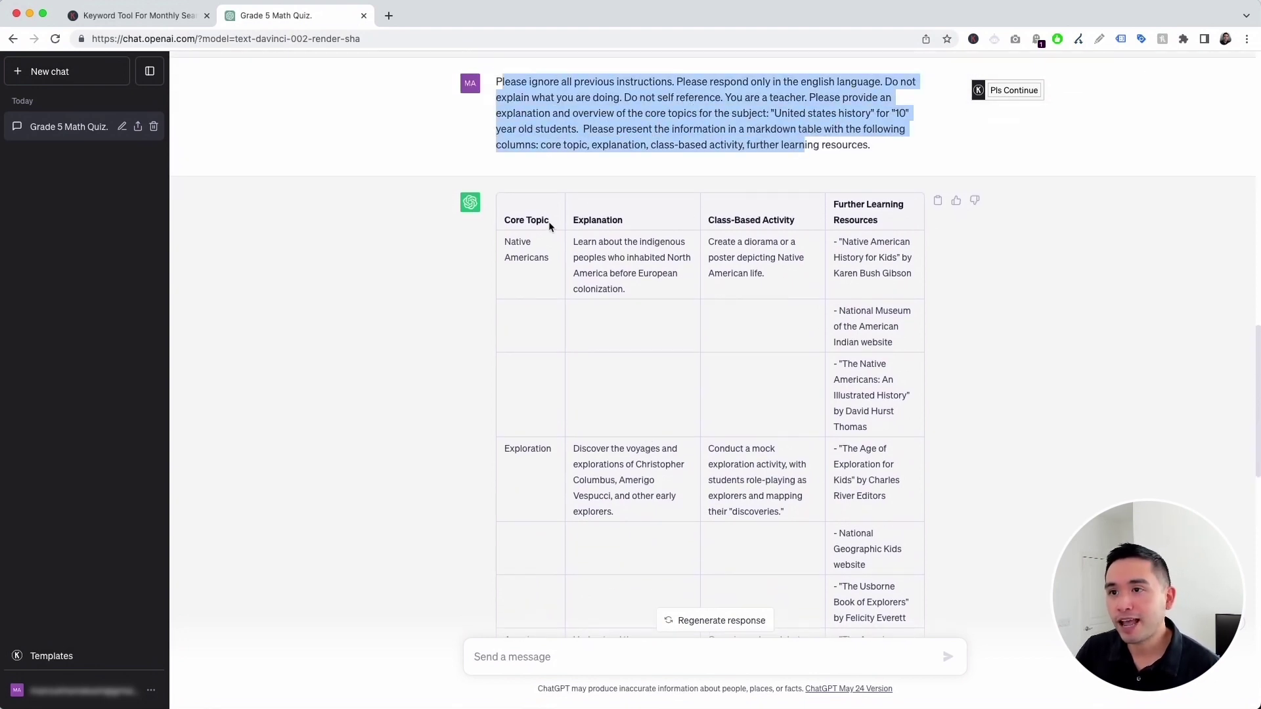
click(555, 361)
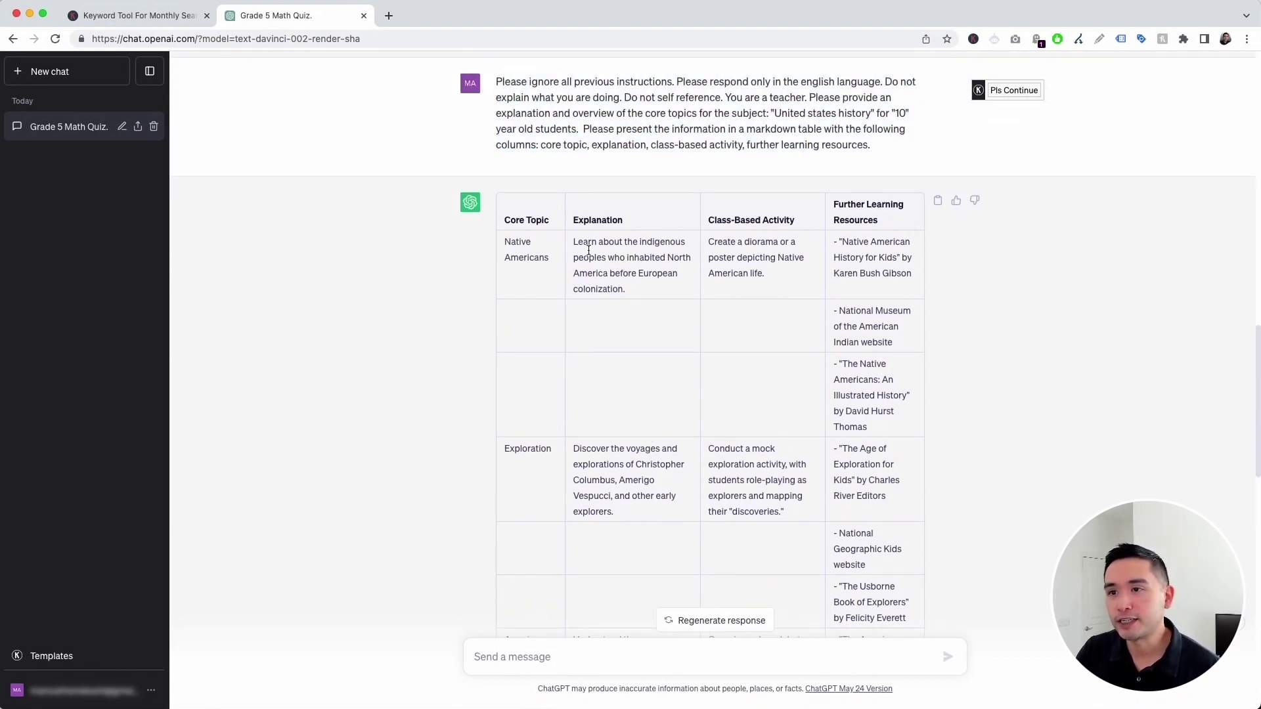
scroll(588, 251, down, 1)
drag(503, 196, 550, 244)
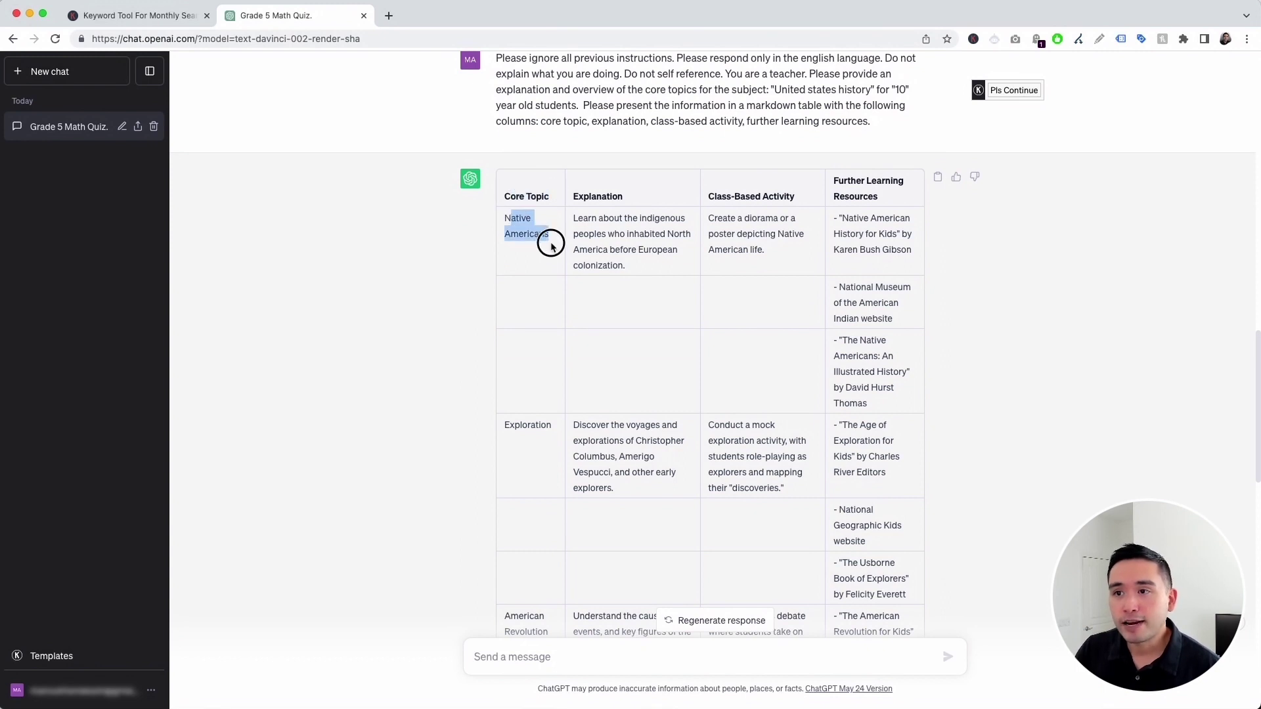
drag(509, 426, 546, 426)
scroll(543, 428, down, 3)
drag(525, 498, 548, 514)
scroll(571, 263, up, 1)
- Highlight the Native Americans explanation, its class activity, suggested books and museum website
click(580, 141)
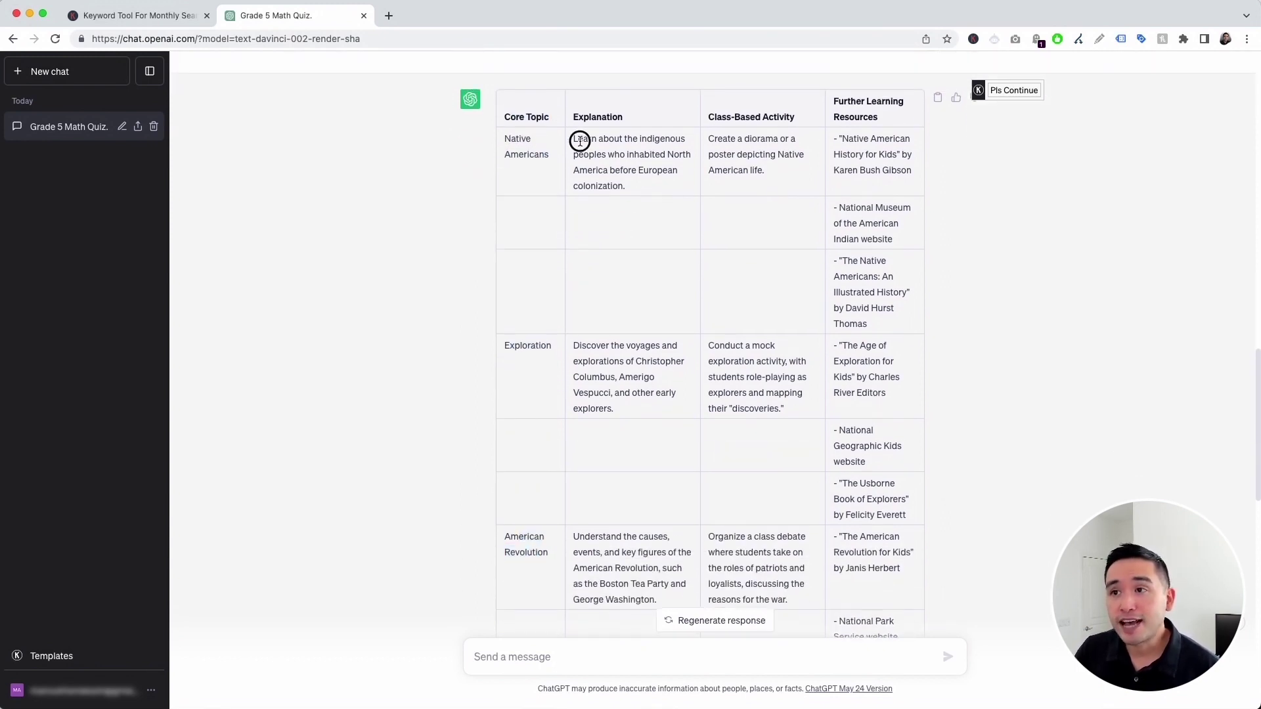
drag(580, 141, 651, 181)
drag(708, 139, 765, 169)
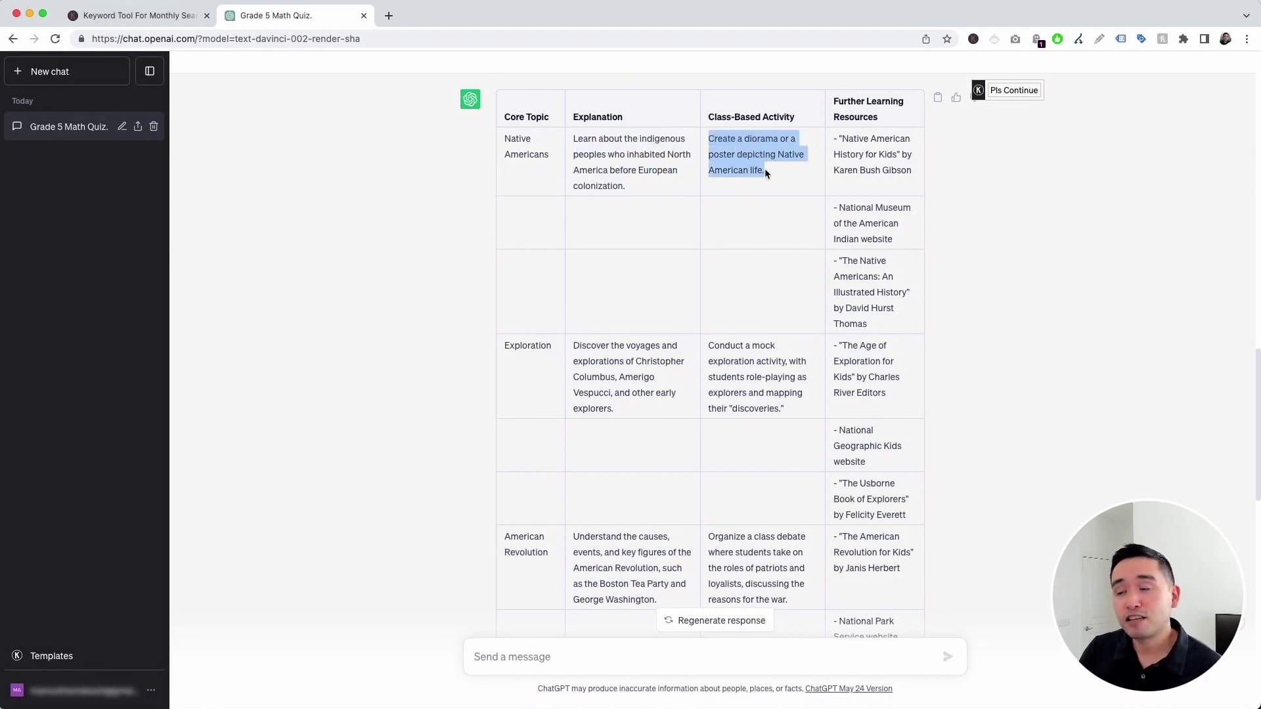
click(838, 139)
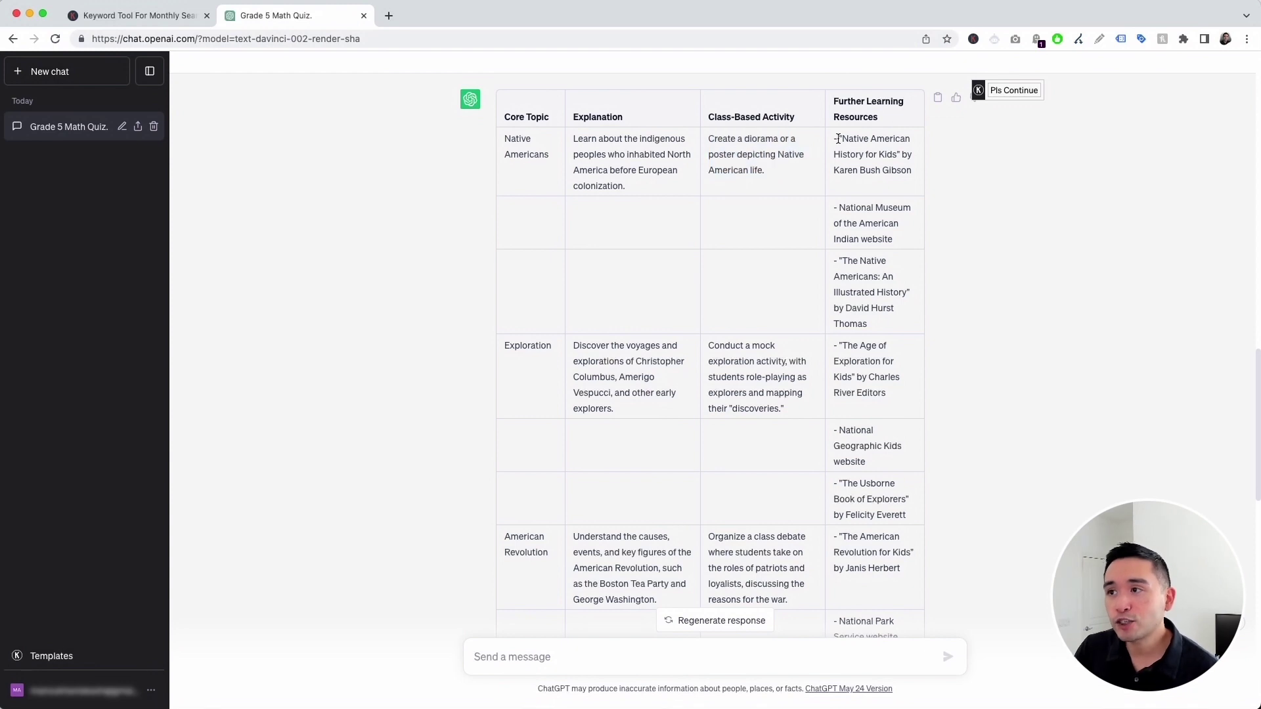
drag(838, 139, 888, 169)
drag(851, 210, 891, 237)
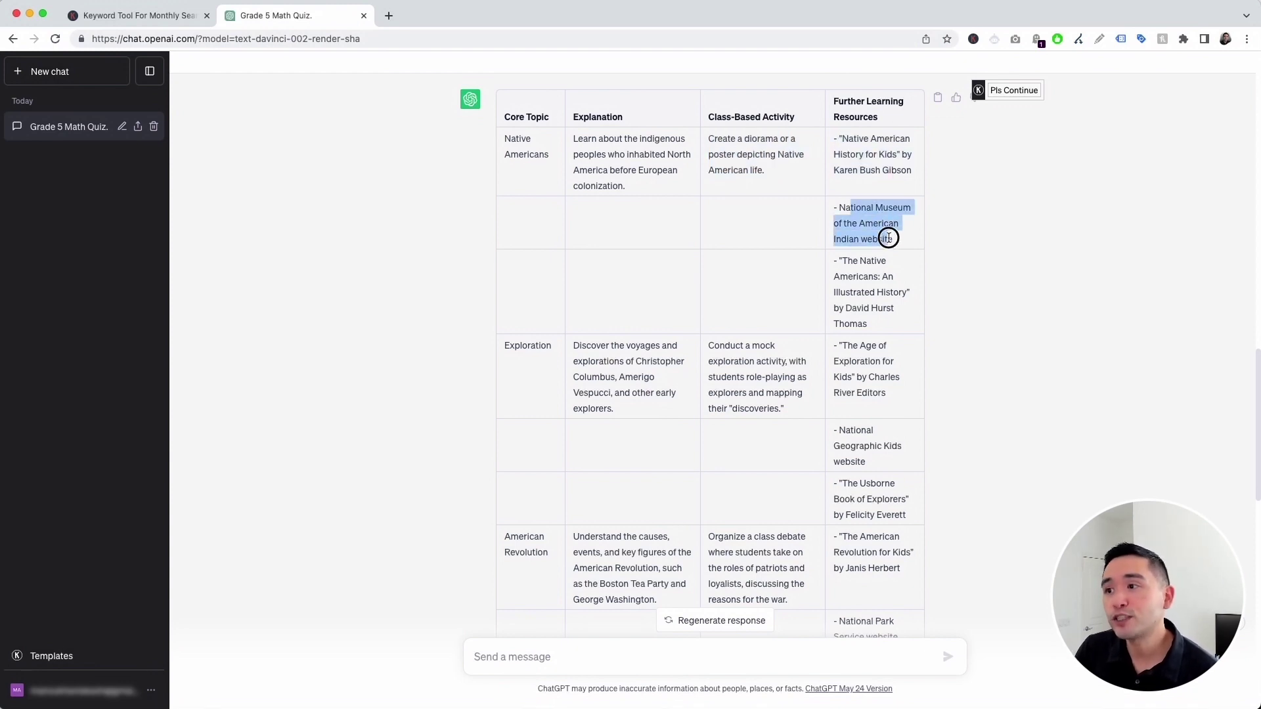
click(893, 341)
drag(850, 292, 882, 357)
scroll(795, 258, down, 3)
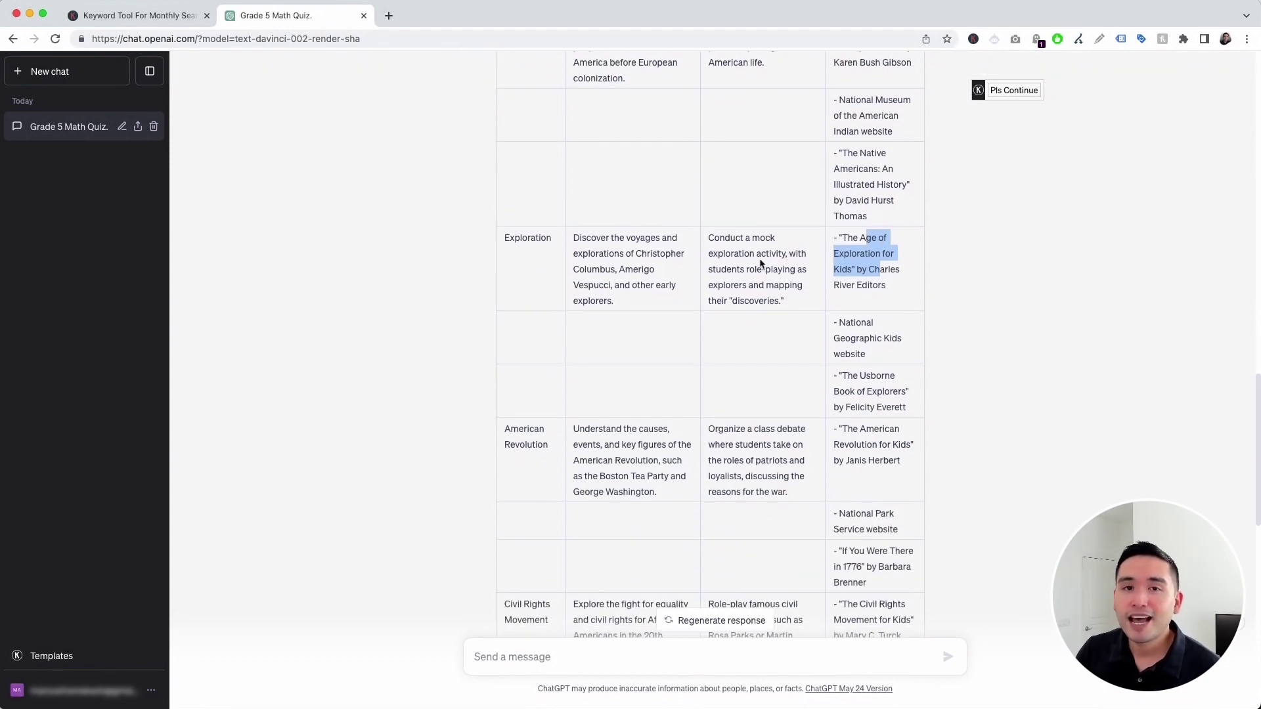
scroll(761, 263, down, 4)
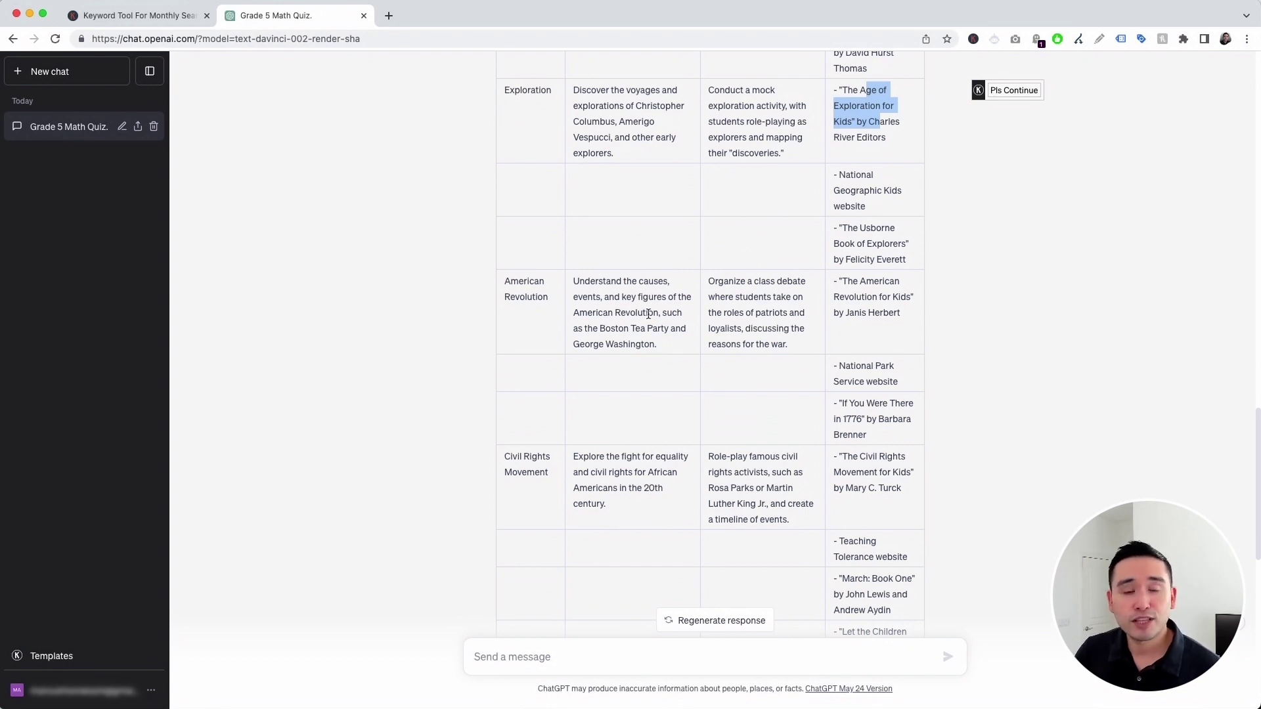
- Load the Resource Generator teacher template, keeping English as the language
click(102, 655)
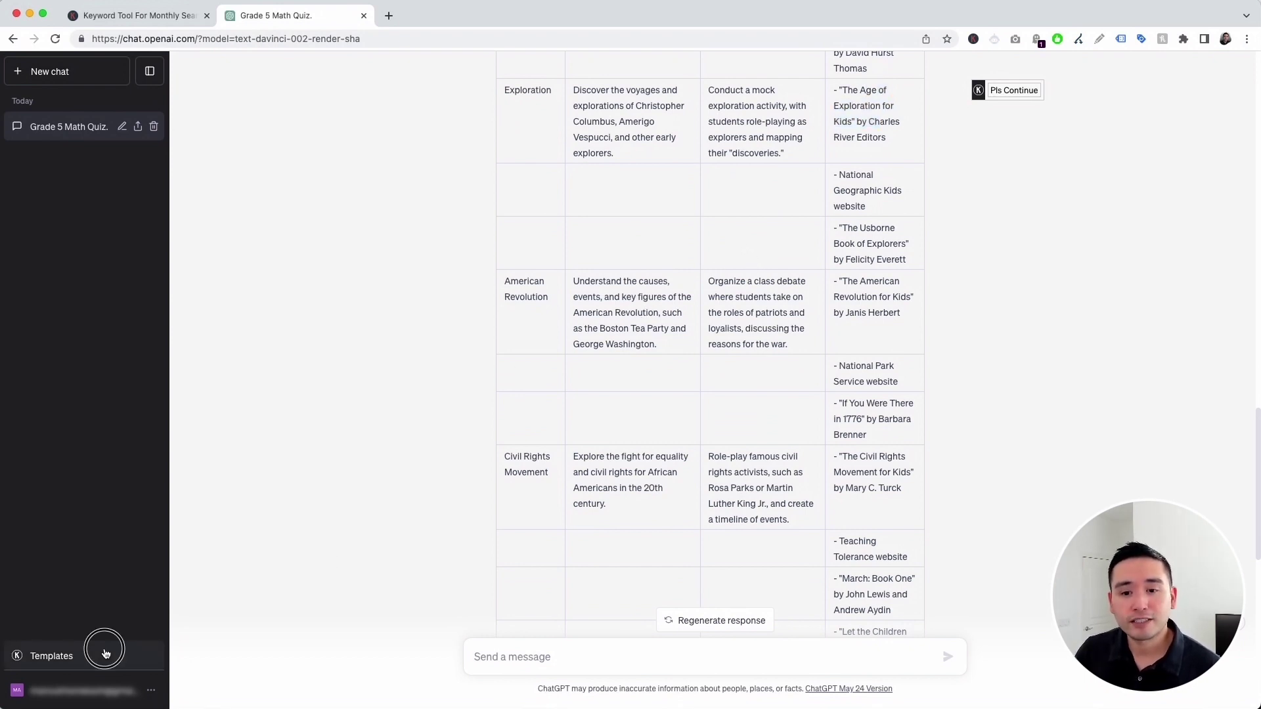
click(802, 164)
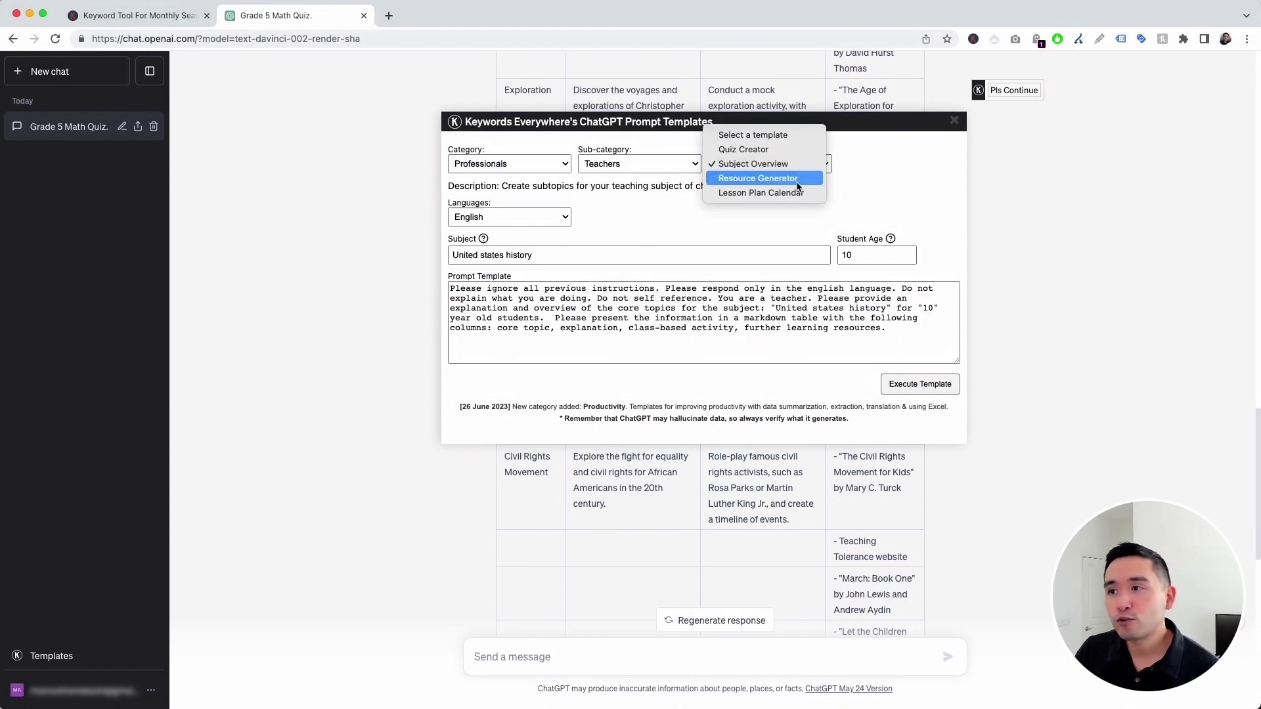
click(778, 184)
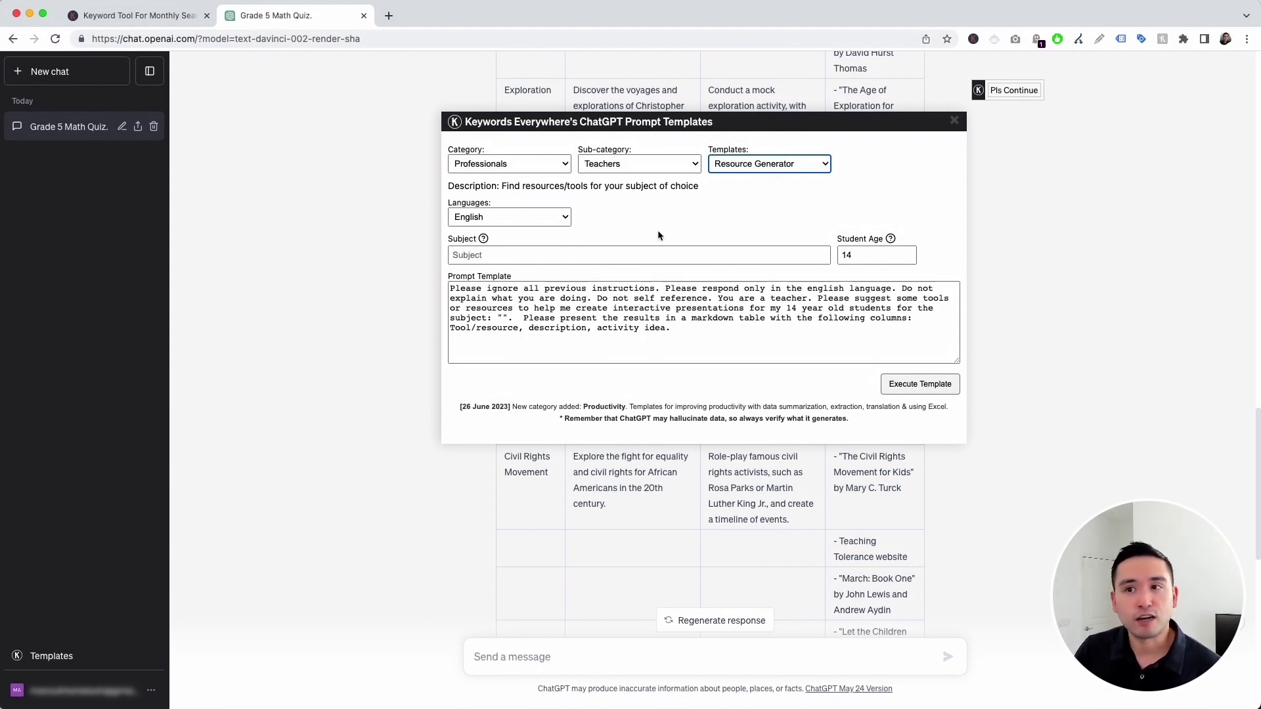
click(563, 220)
click(605, 214)
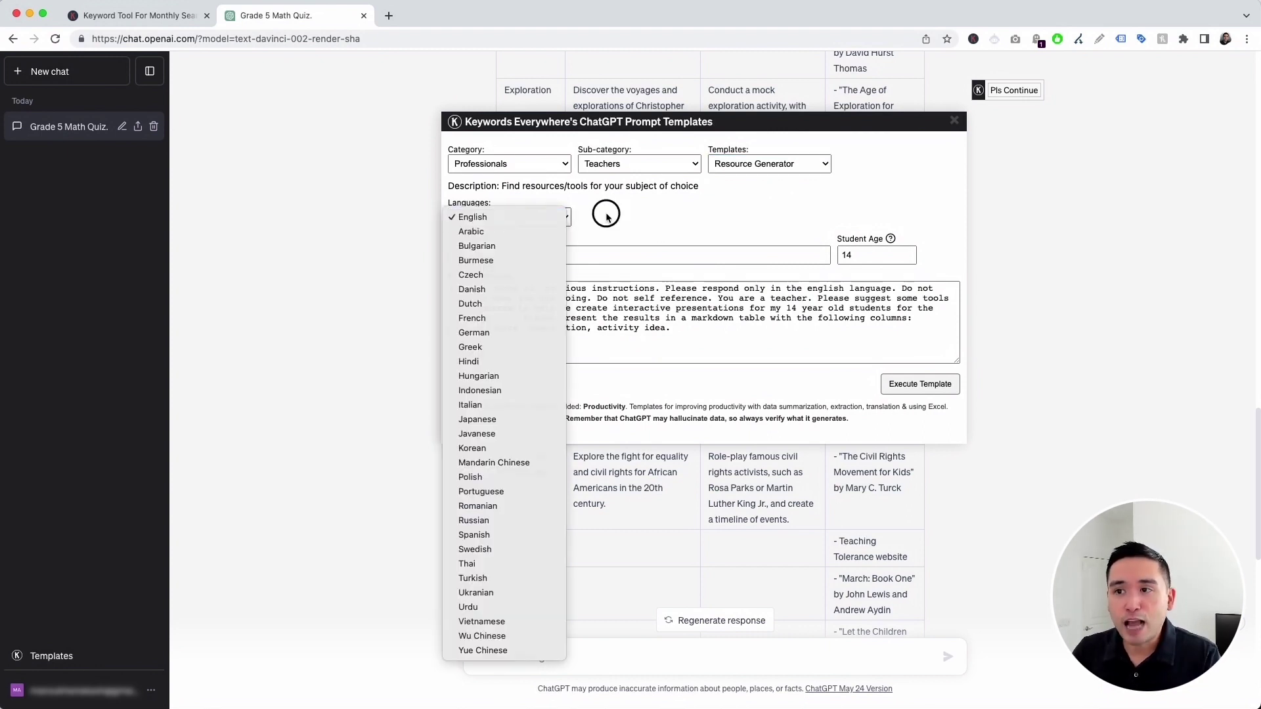
- Enter 'multiplying fractions' as the subject, set student age to 10, and execute the template
click(471, 257)
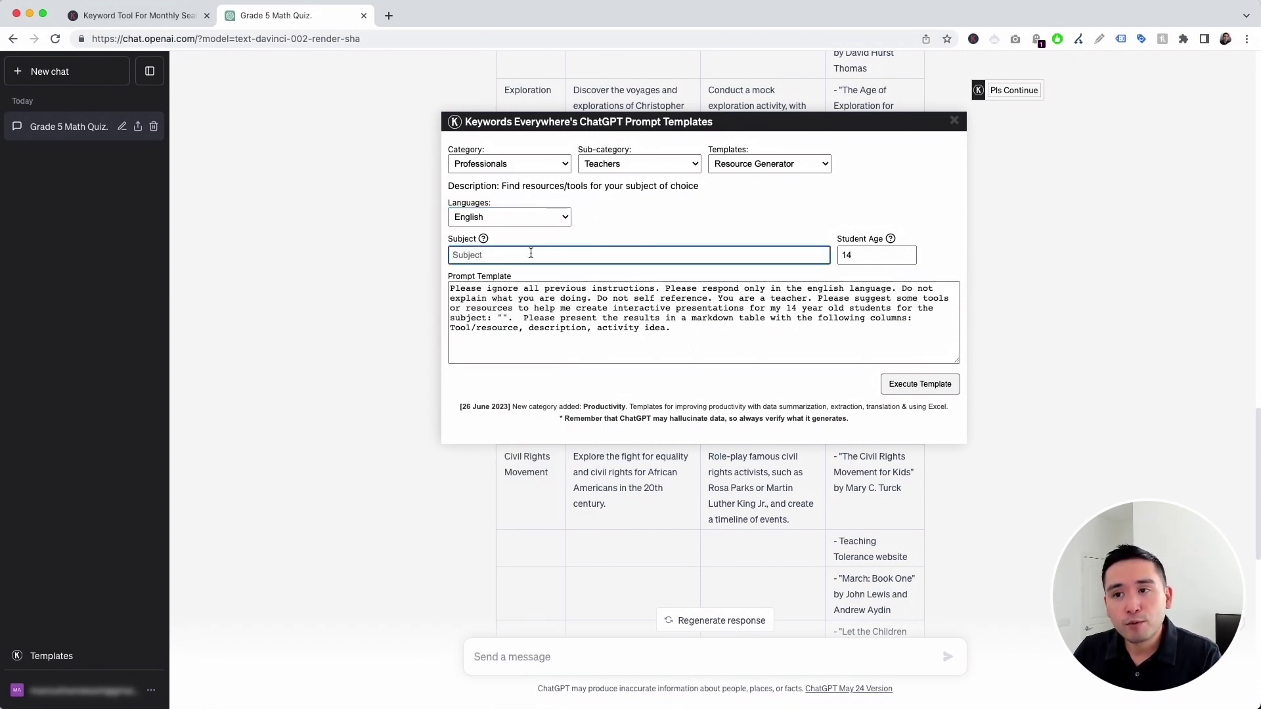
text(multiplying fractions)
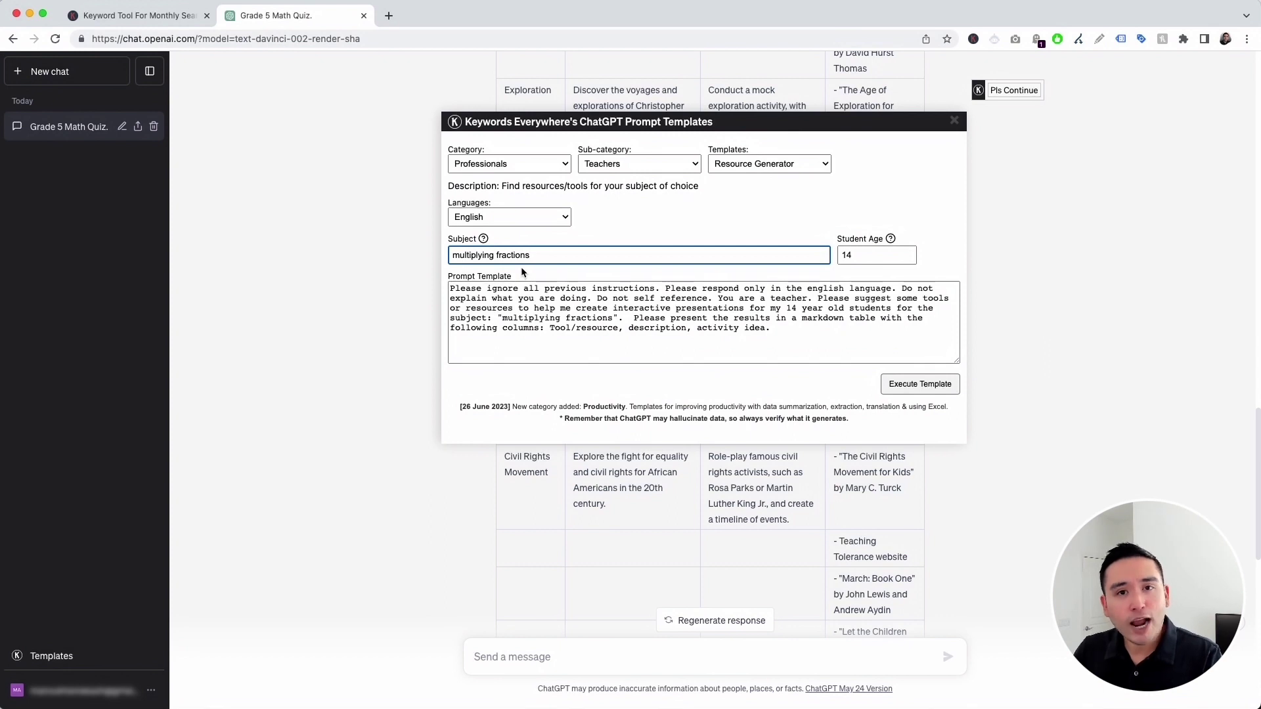
click(864, 255)
text(0)
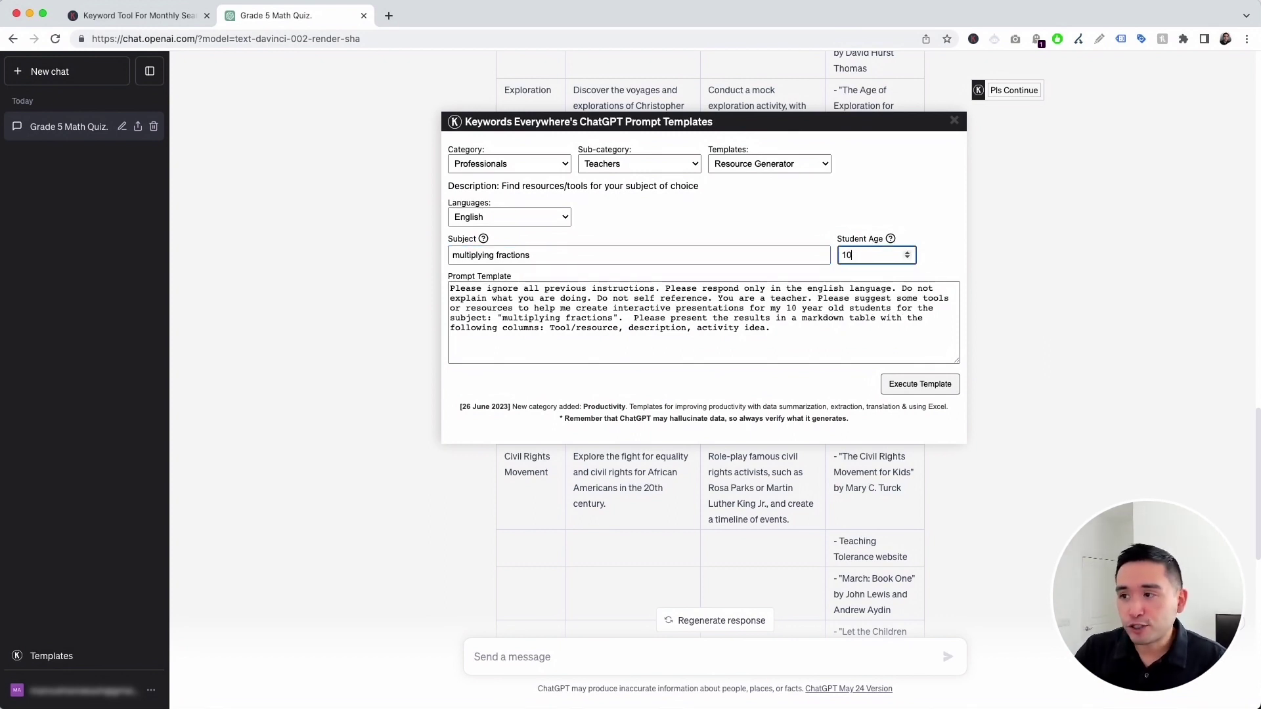
drag(462, 289, 771, 327)
click(801, 327)
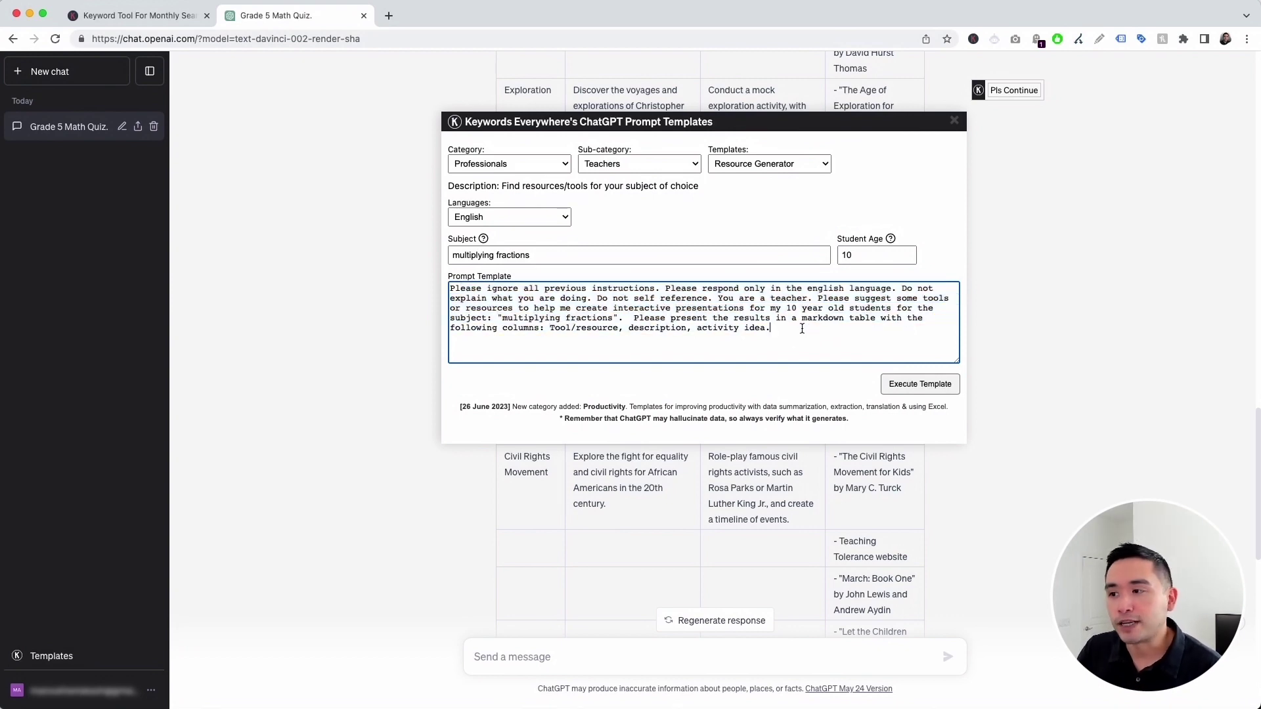
click(920, 389)
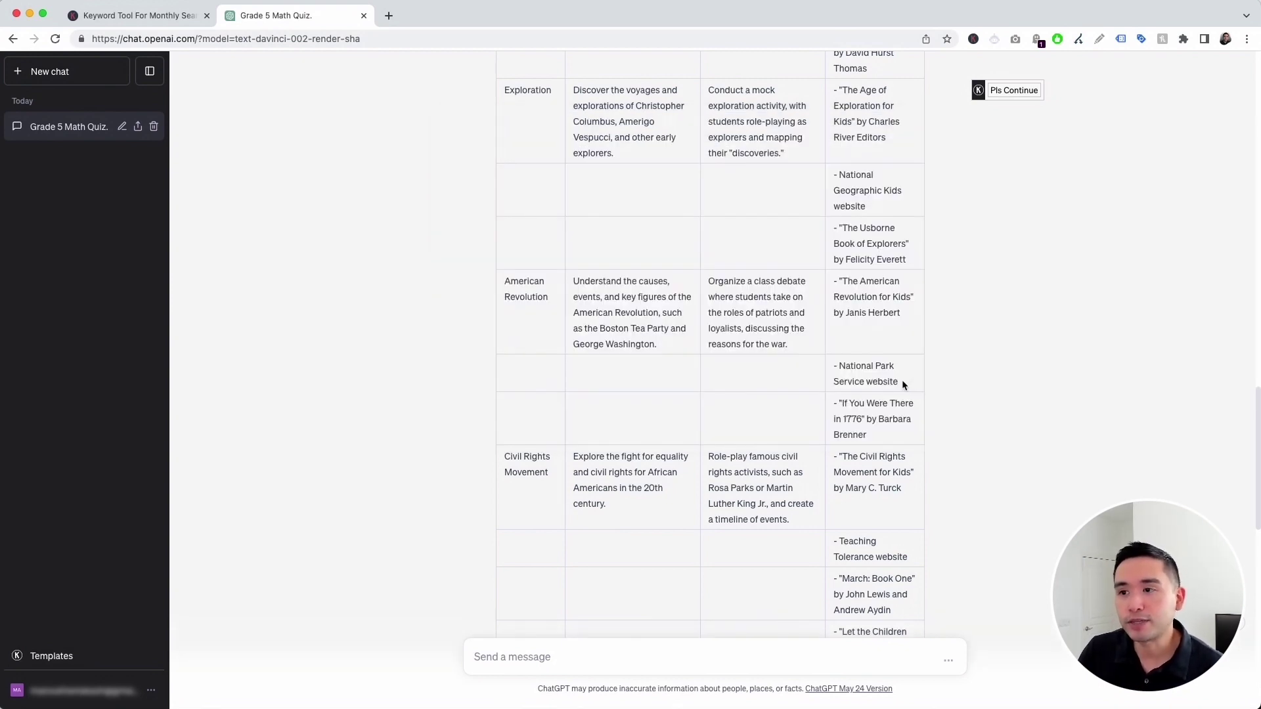
scroll(722, 558, up, 5)
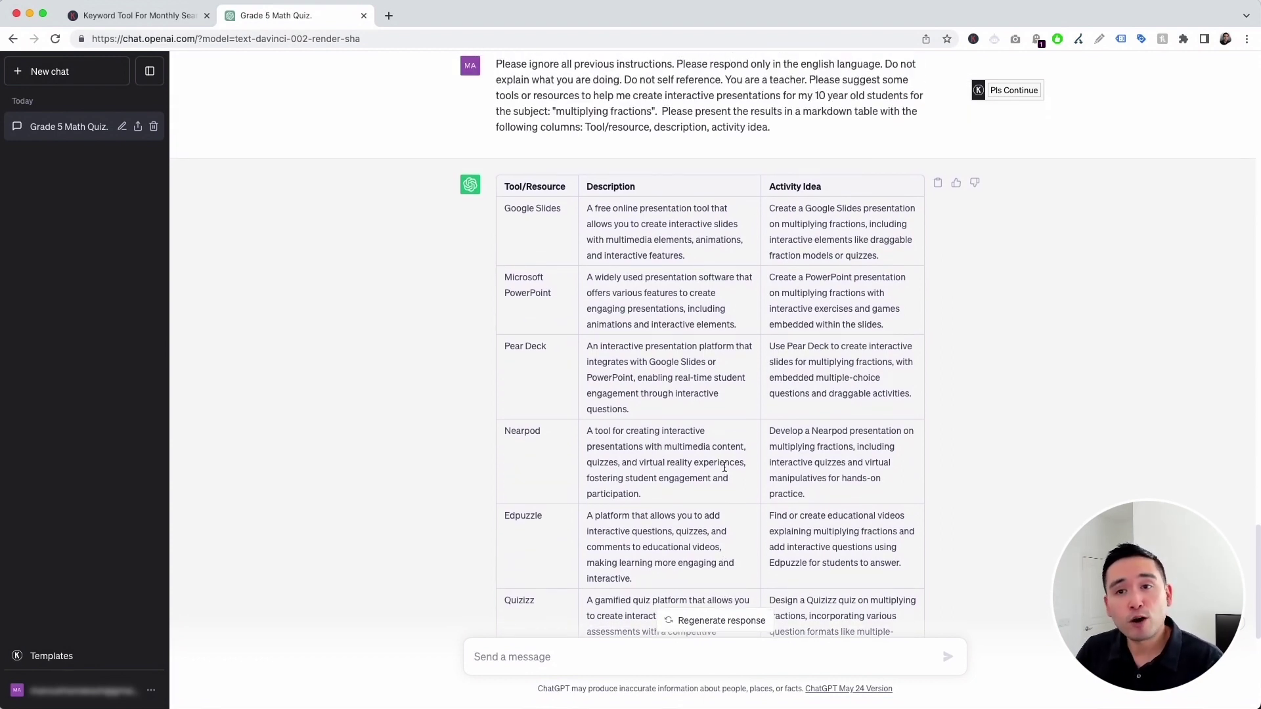
scroll(725, 468, up, 2)
scroll(667, 352, down, 1)
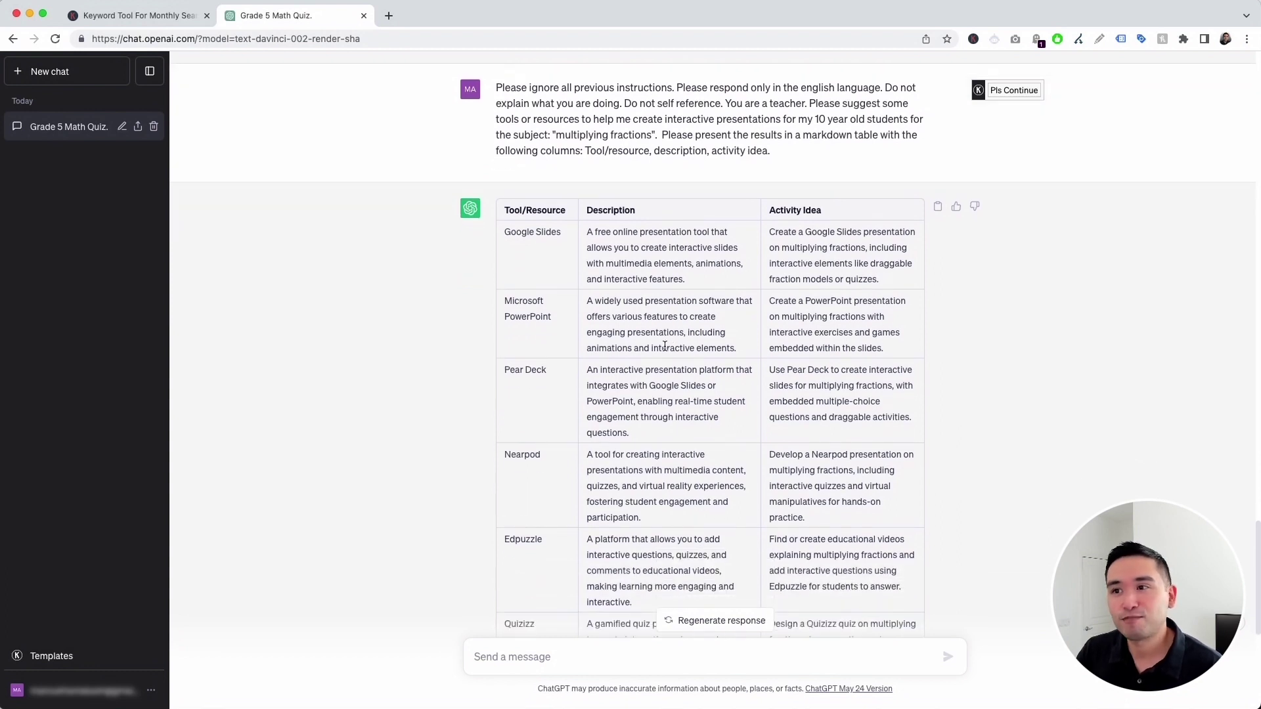
scroll(774, 345, down, 2)
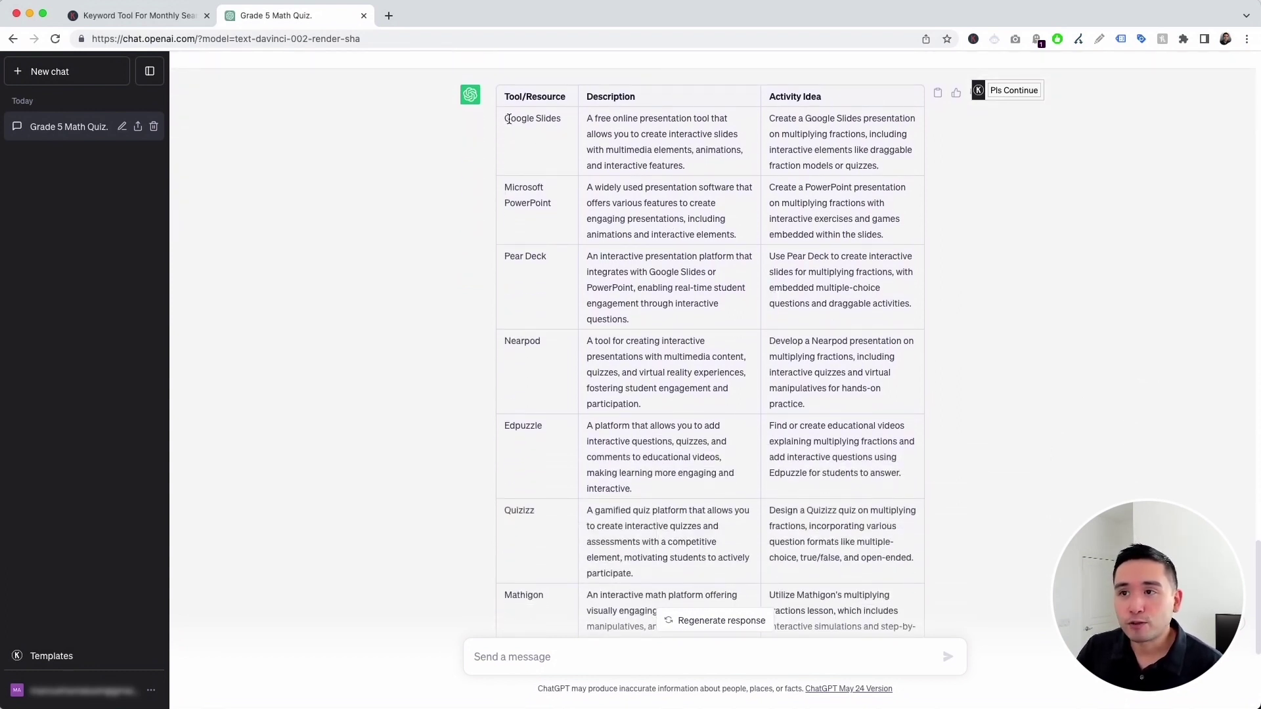
drag(509, 119, 546, 119)
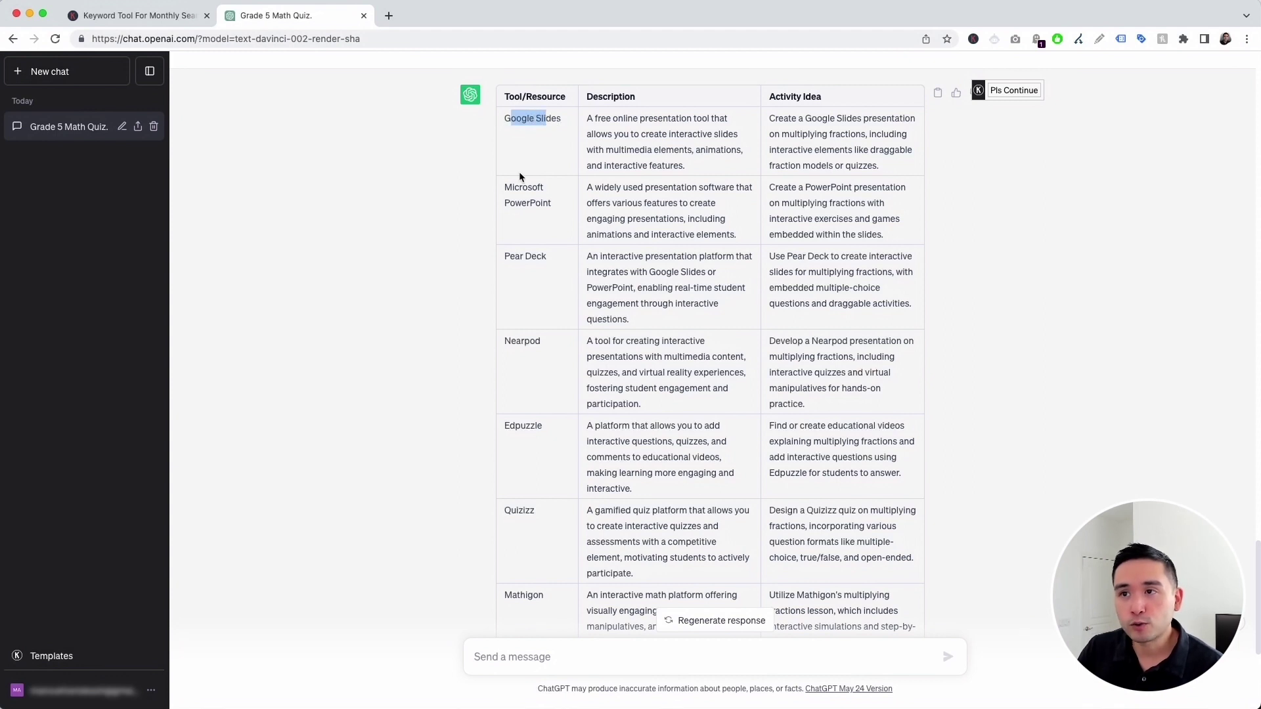
drag(515, 191, 548, 201)
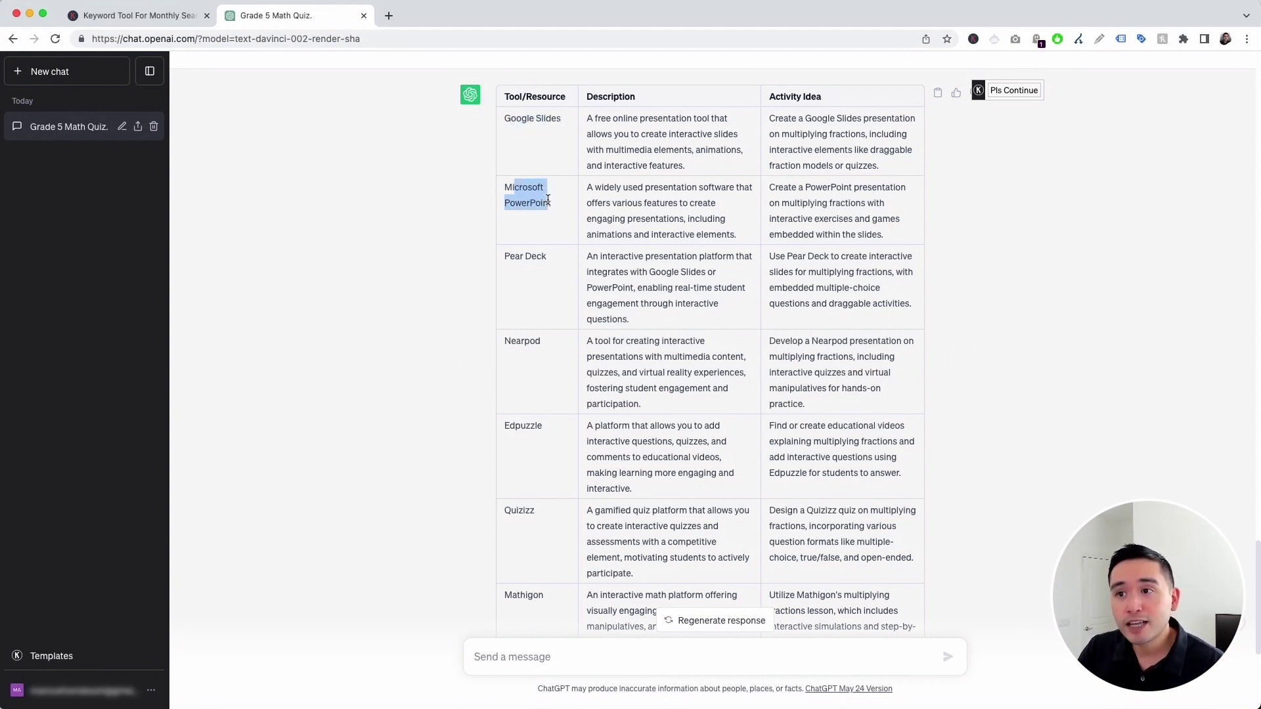
drag(510, 256, 546, 257)
drag(536, 341, 520, 341)
click(524, 432)
drag(596, 126, 660, 153)
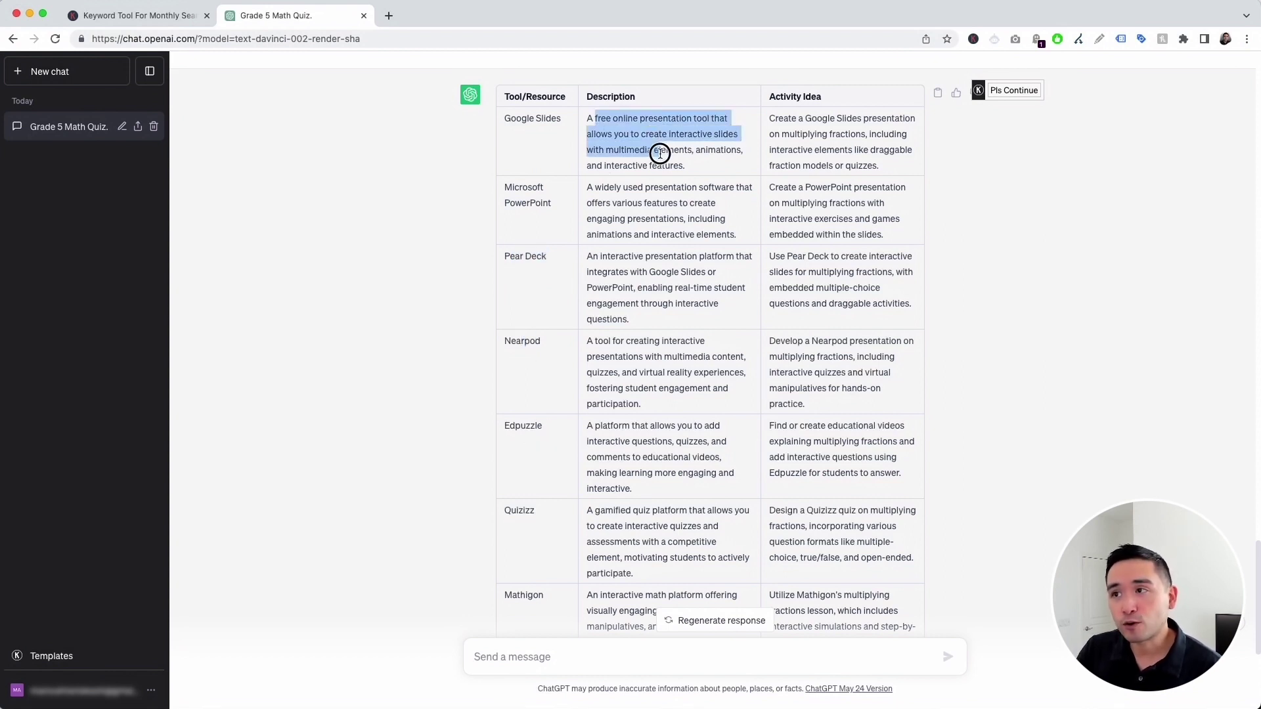
drag(776, 120, 858, 155)
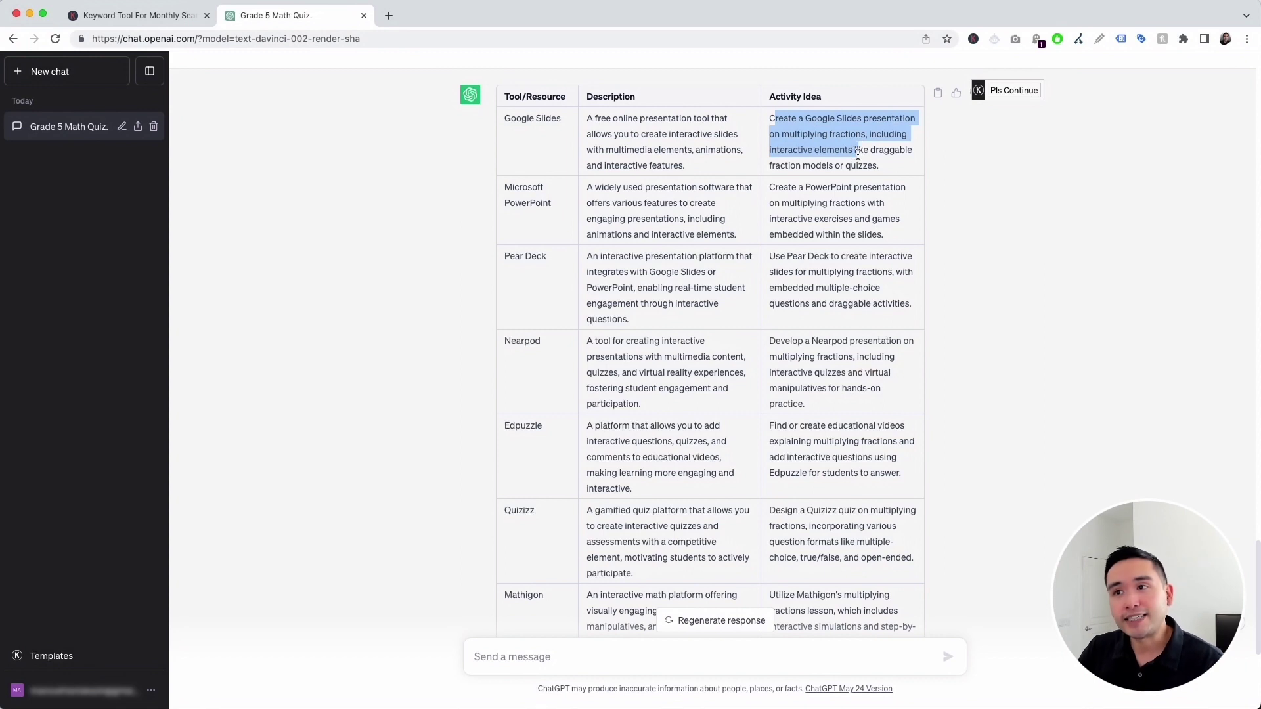
click(812, 130)
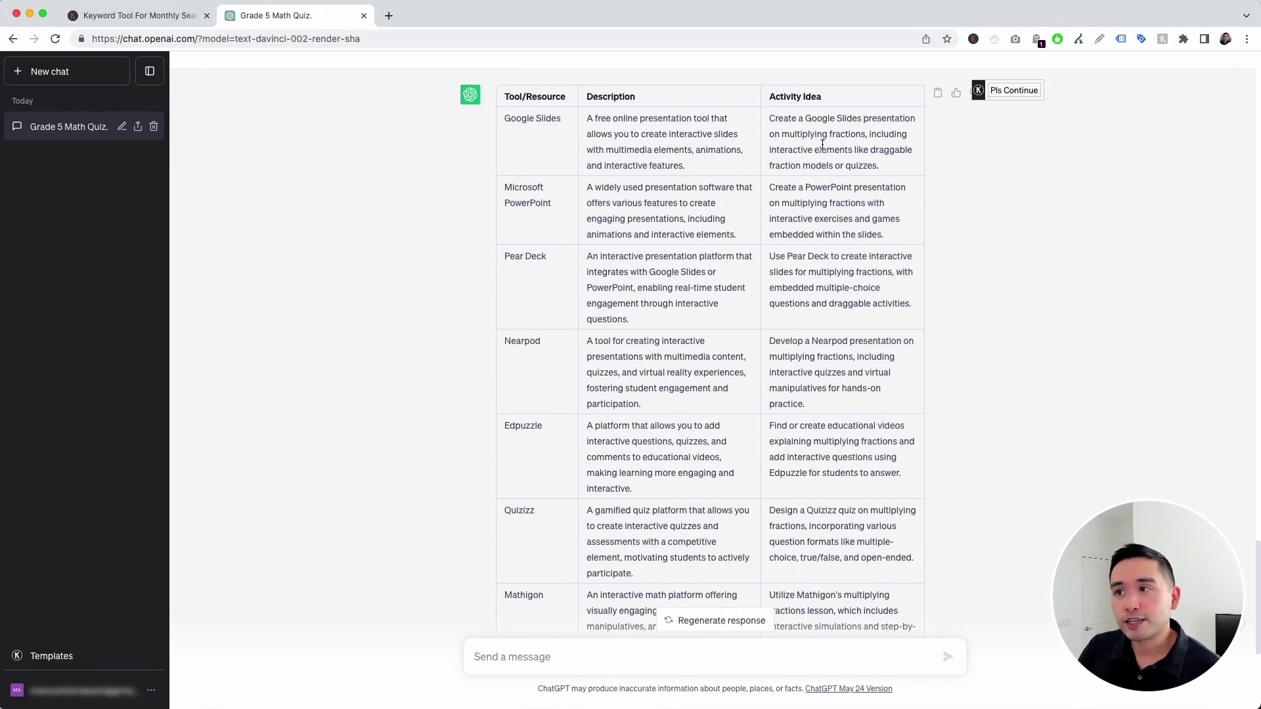
drag(868, 136, 704, 247)
click(871, 168)
drag(659, 301, 659, 330)
scroll(679, 355, down, 4)
drag(681, 399, 718, 420)
scroll(720, 433, down, 5)
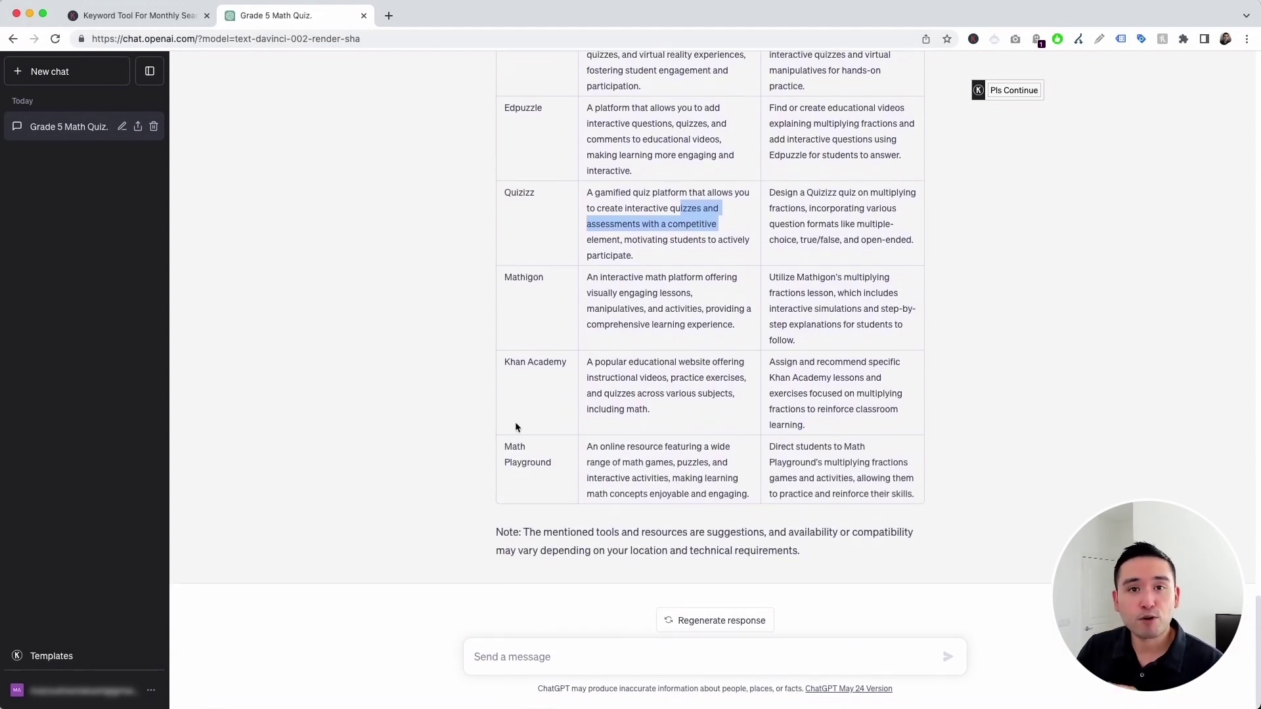
- Load the Lesson Plan Calendar teacher template, keeping English as the language
click(78, 659)
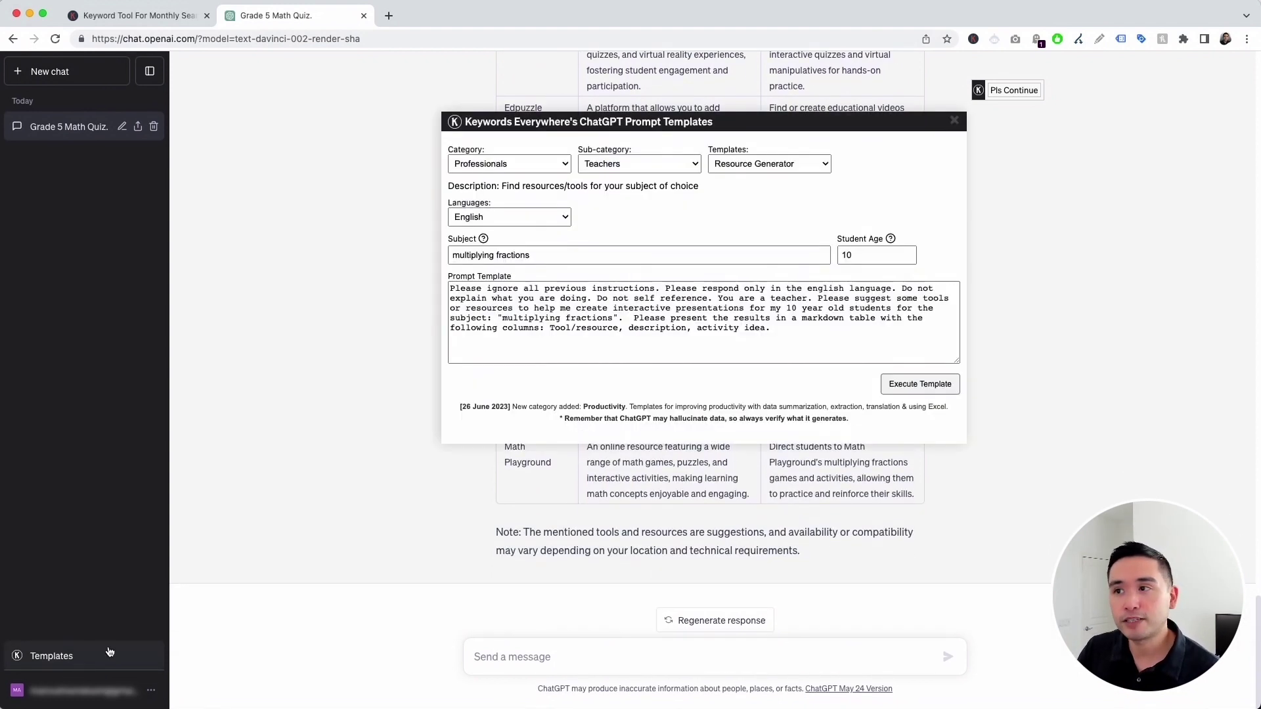
click(751, 170)
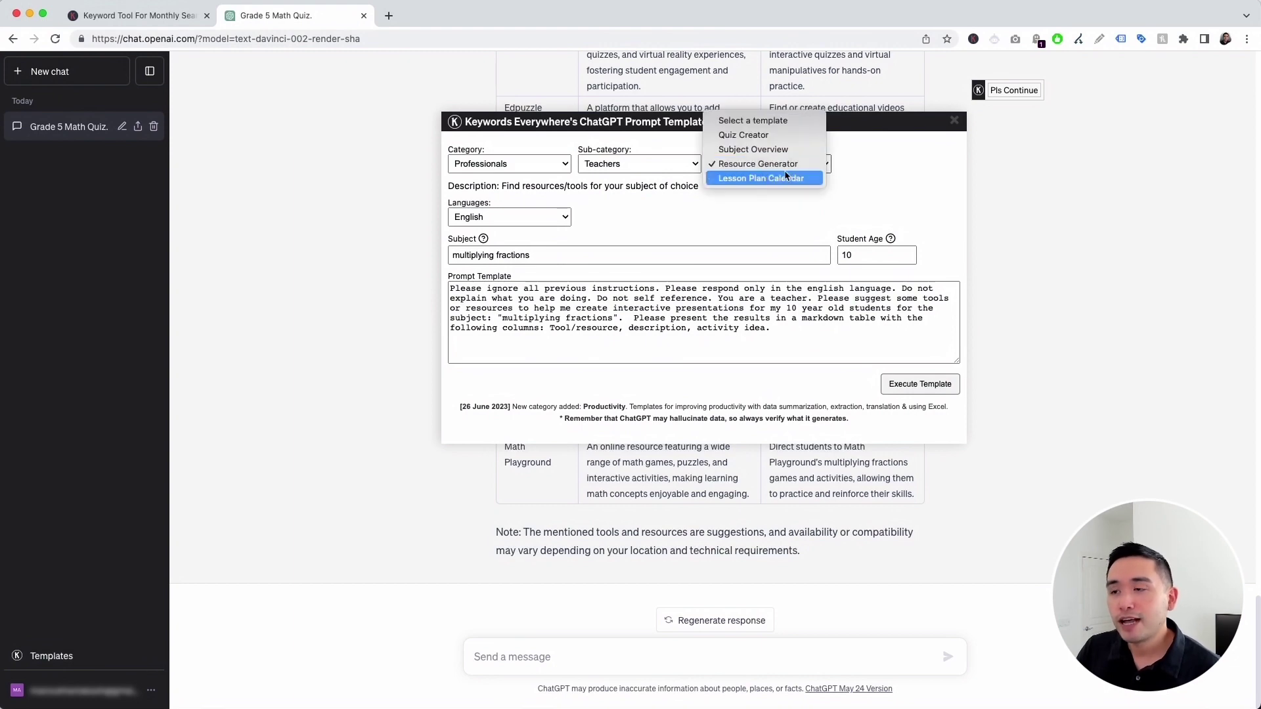
click(770, 178)
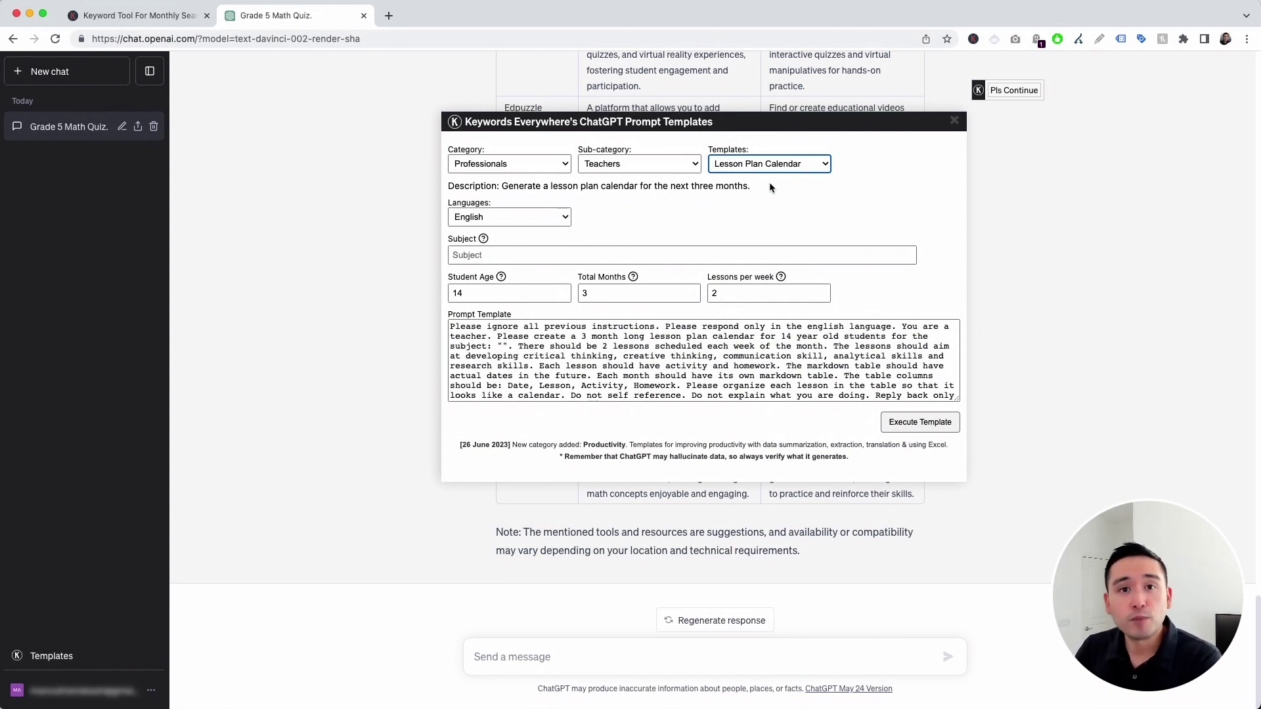
click(557, 217)
click(596, 229)
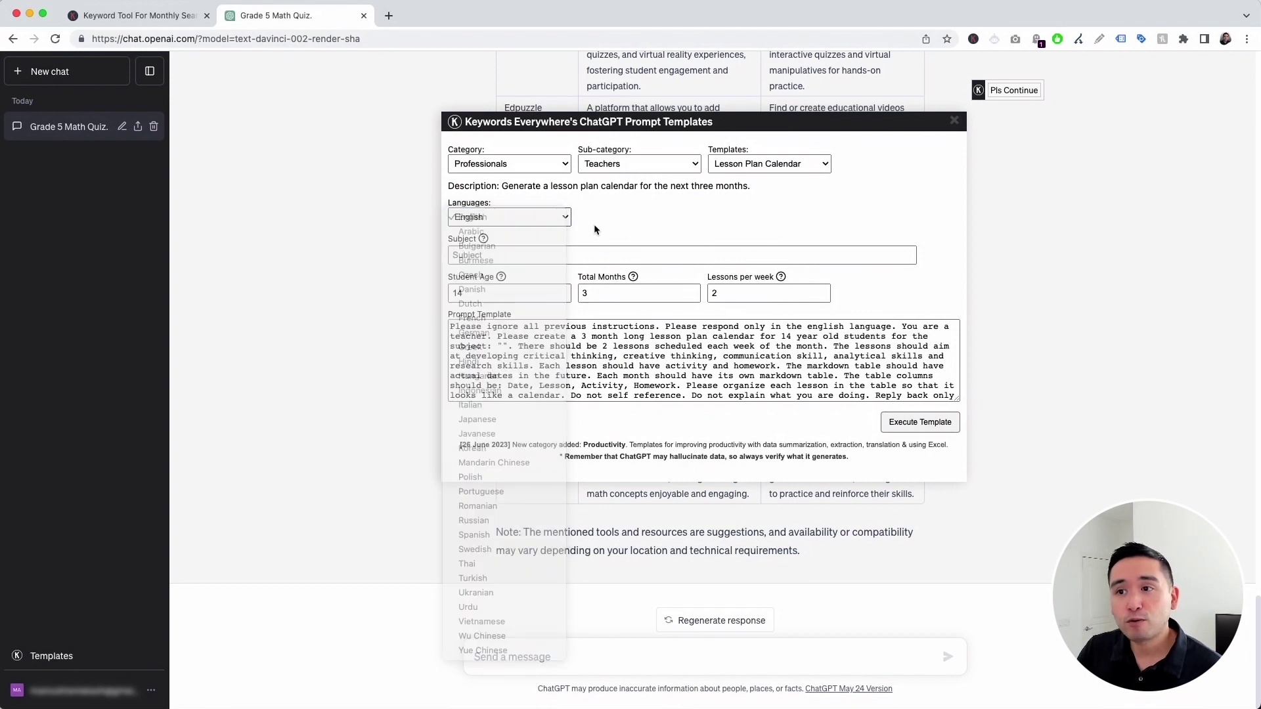
- Fill in subject Fractions, student age 10 and total months 1
click(491, 257)
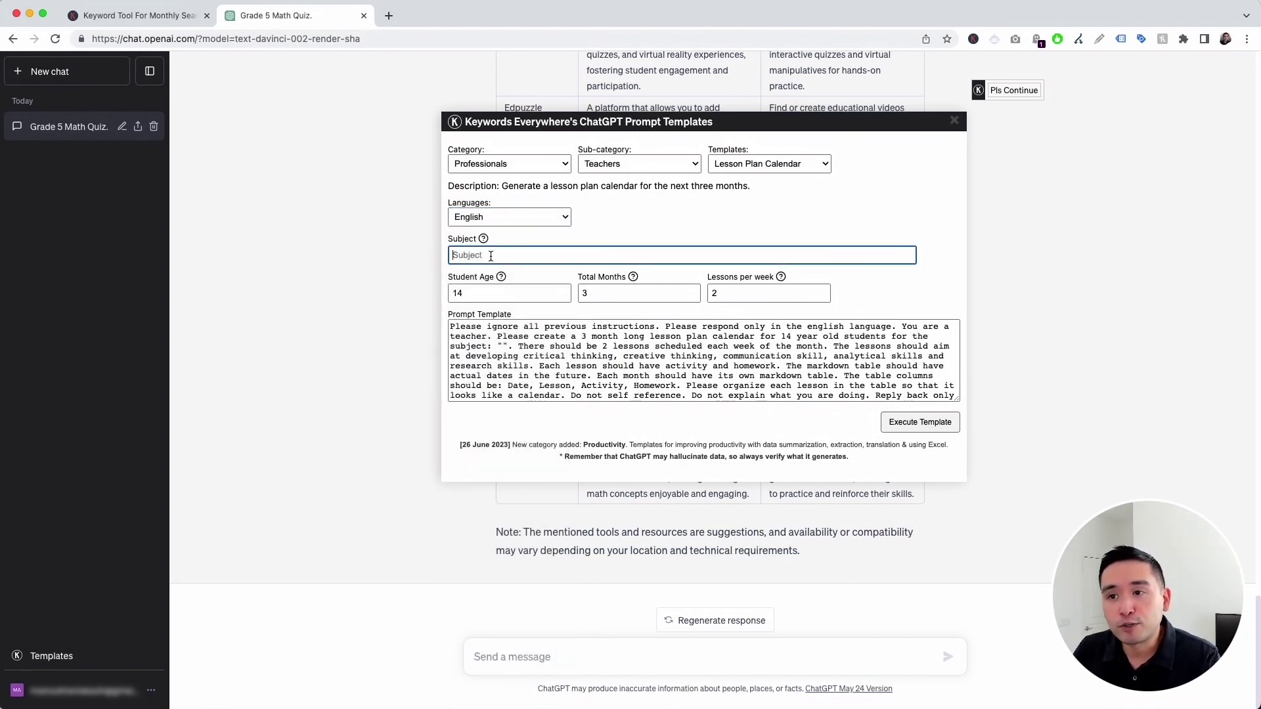
text(Fractions)
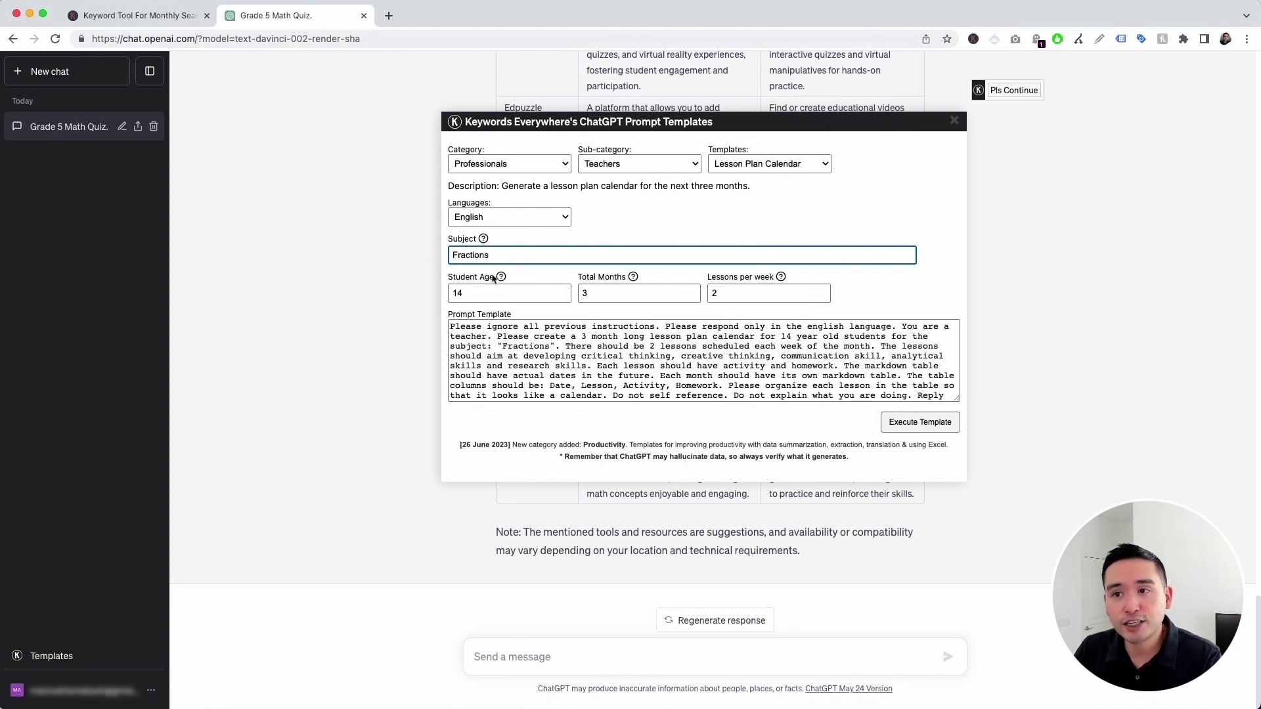
click(481, 293)
key(BackSpace)
text(0)
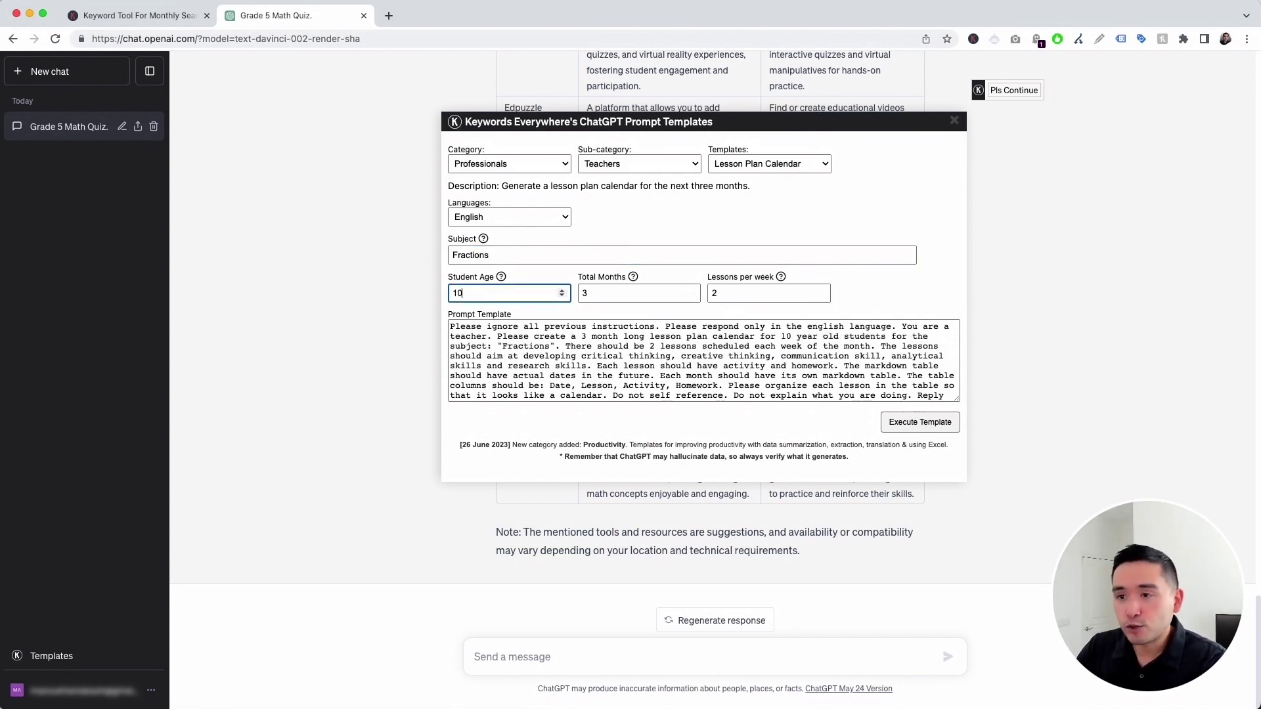
click(598, 293)
key(BackSpace)
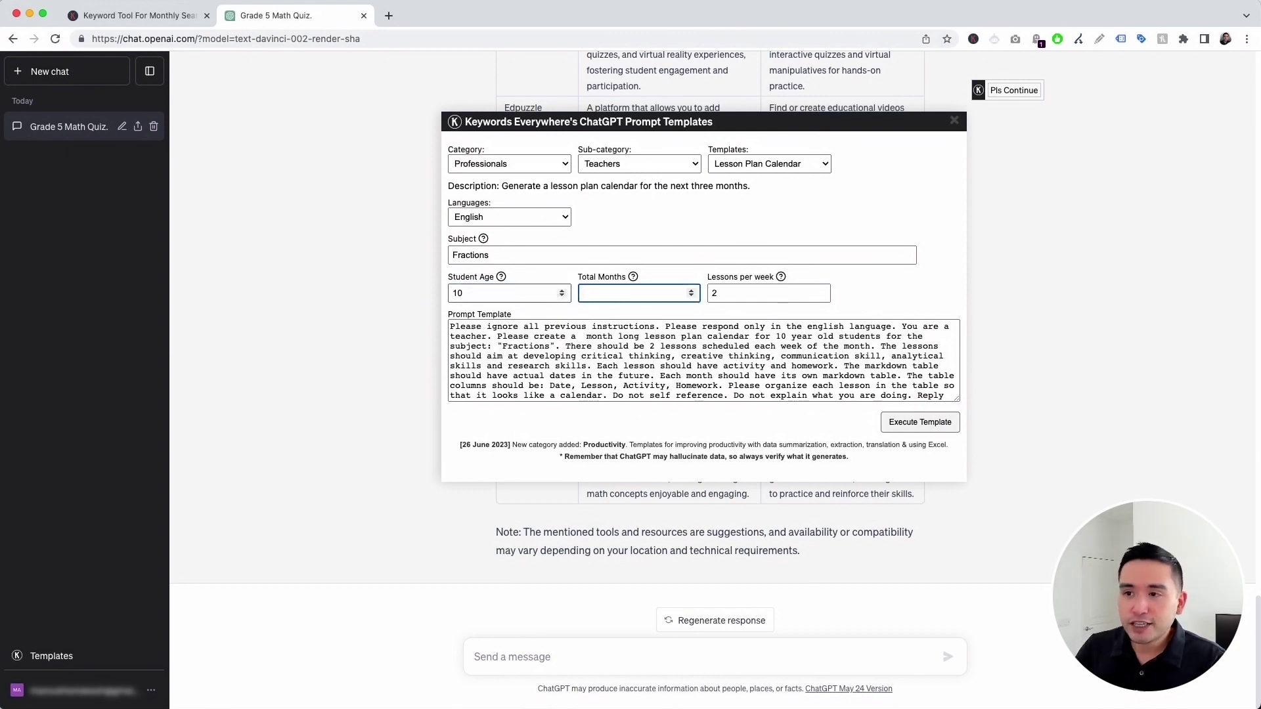
text(1)
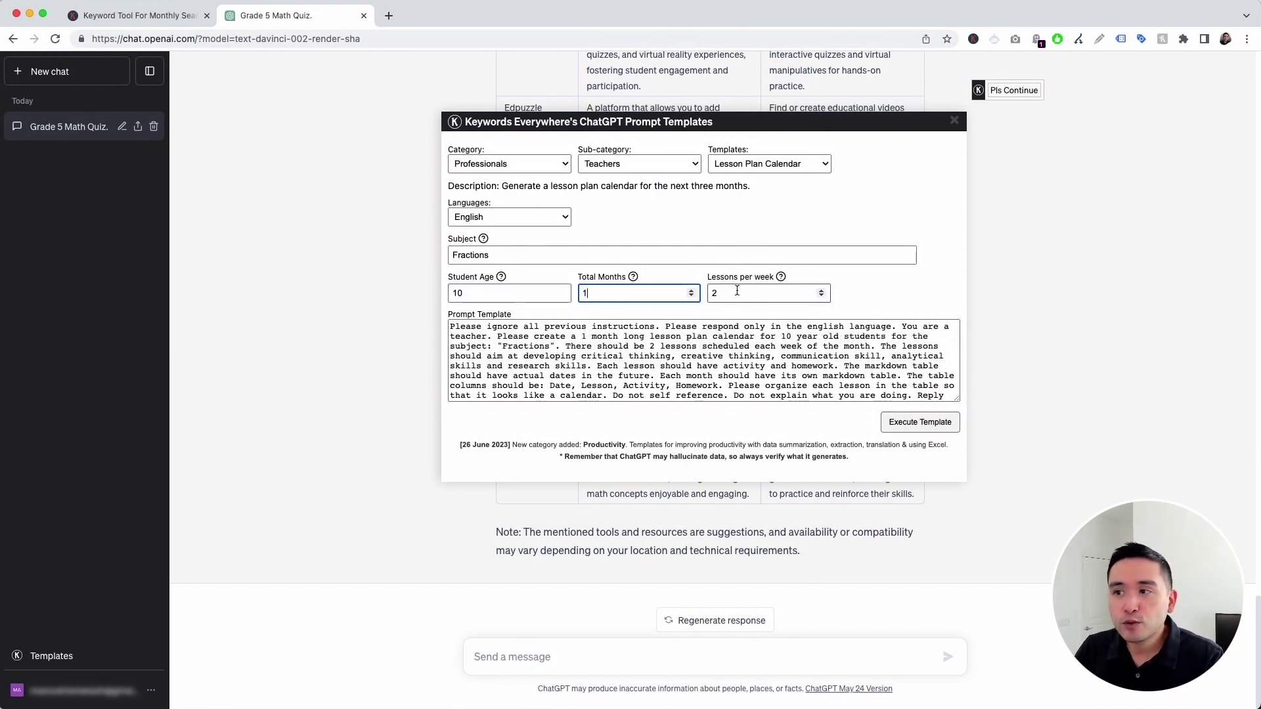
- Review the generated lesson-plan prompt and execute the template
click(742, 291)
drag(451, 326, 812, 404)
click(792, 386)
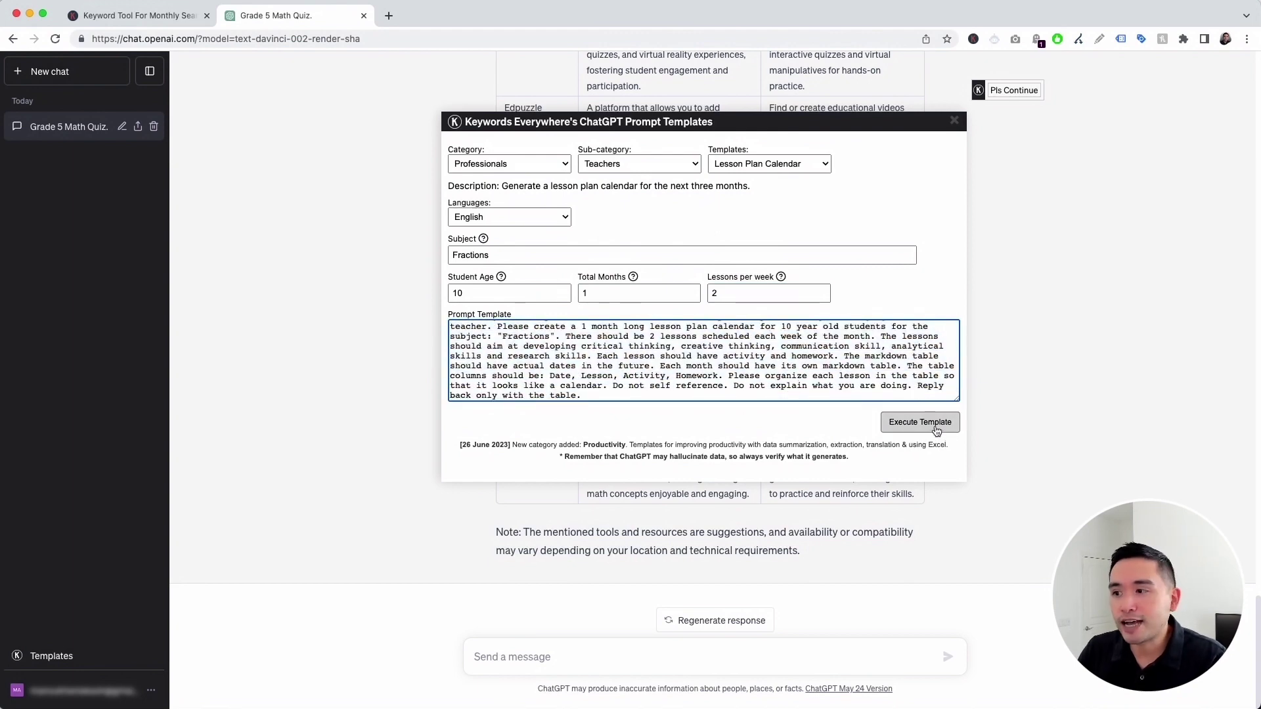
click(936, 425)
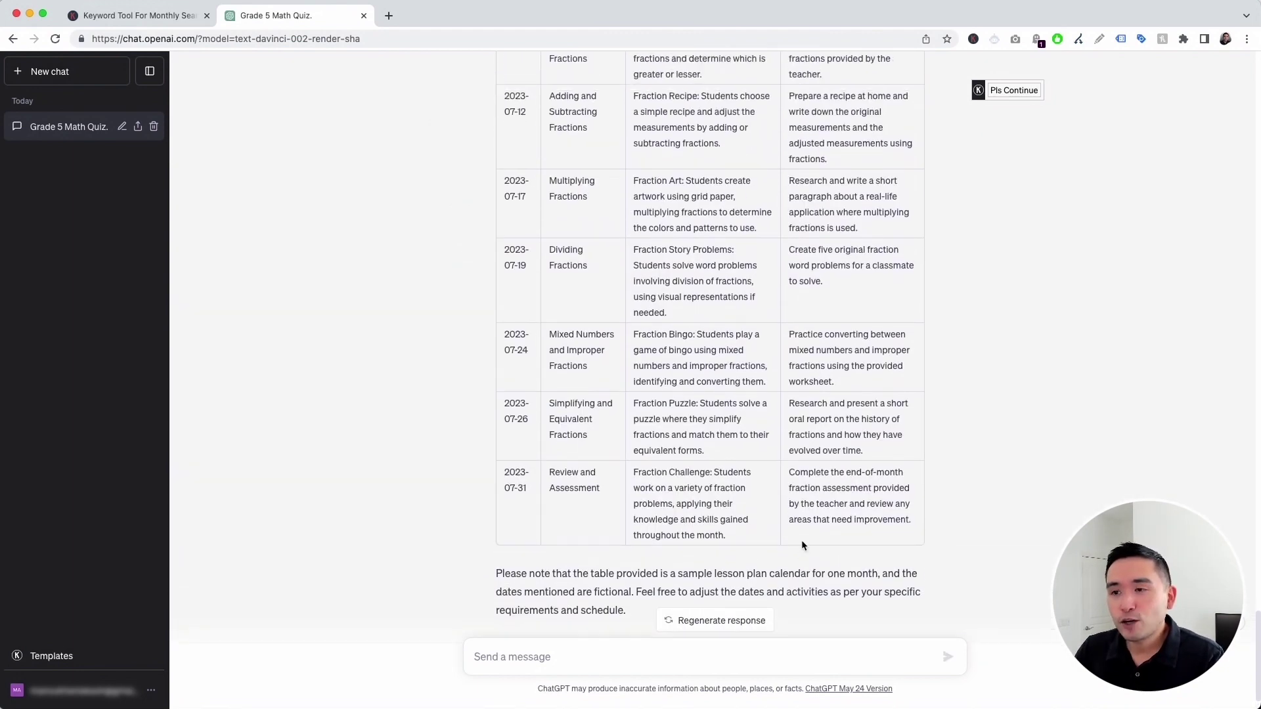
- Highlight the sent prompt, the Fraction Pizza activity, Introduction to Fractions lesson and first homework
scroll(802, 540, up, 6)
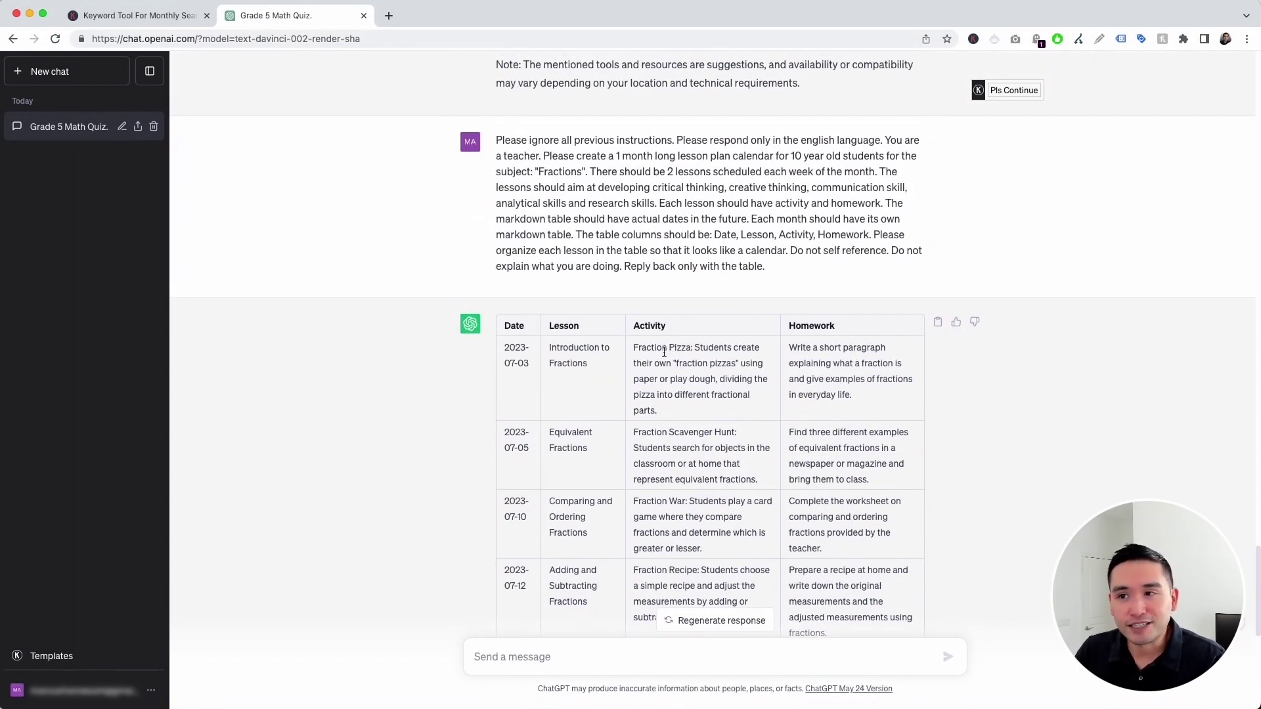
drag(496, 140, 759, 266)
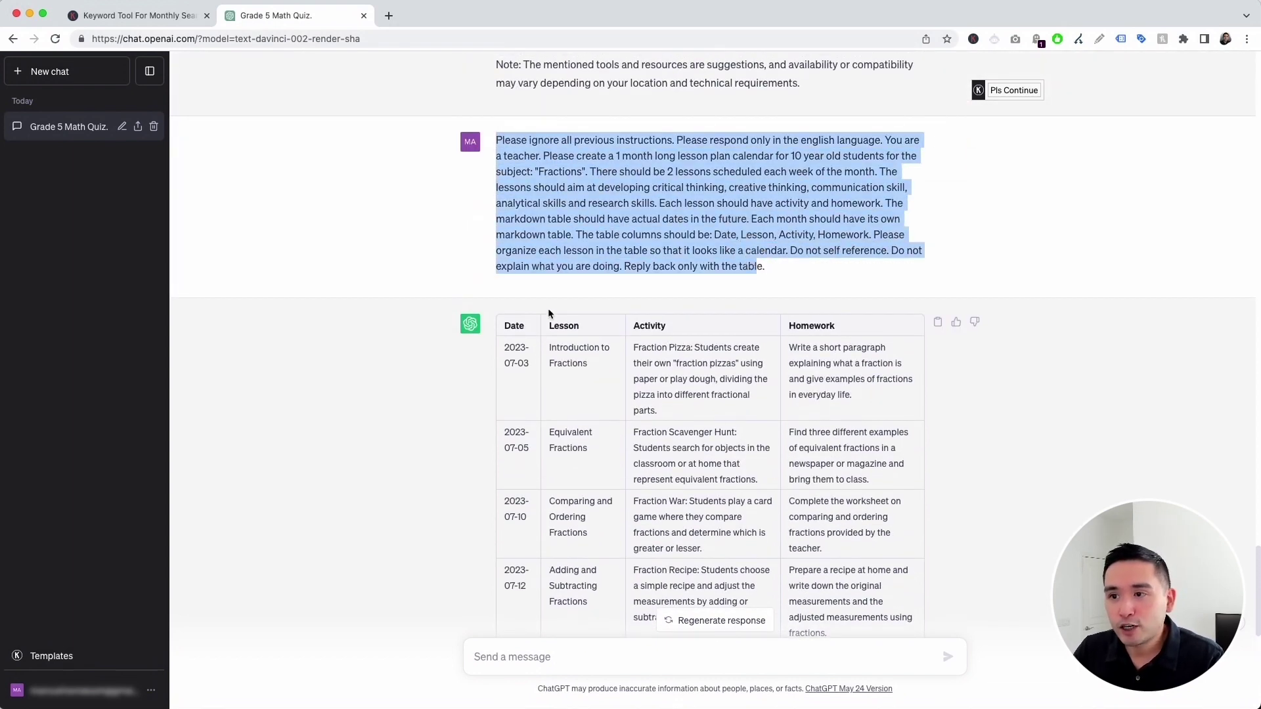
scroll(544, 316, down, 3)
click(609, 220)
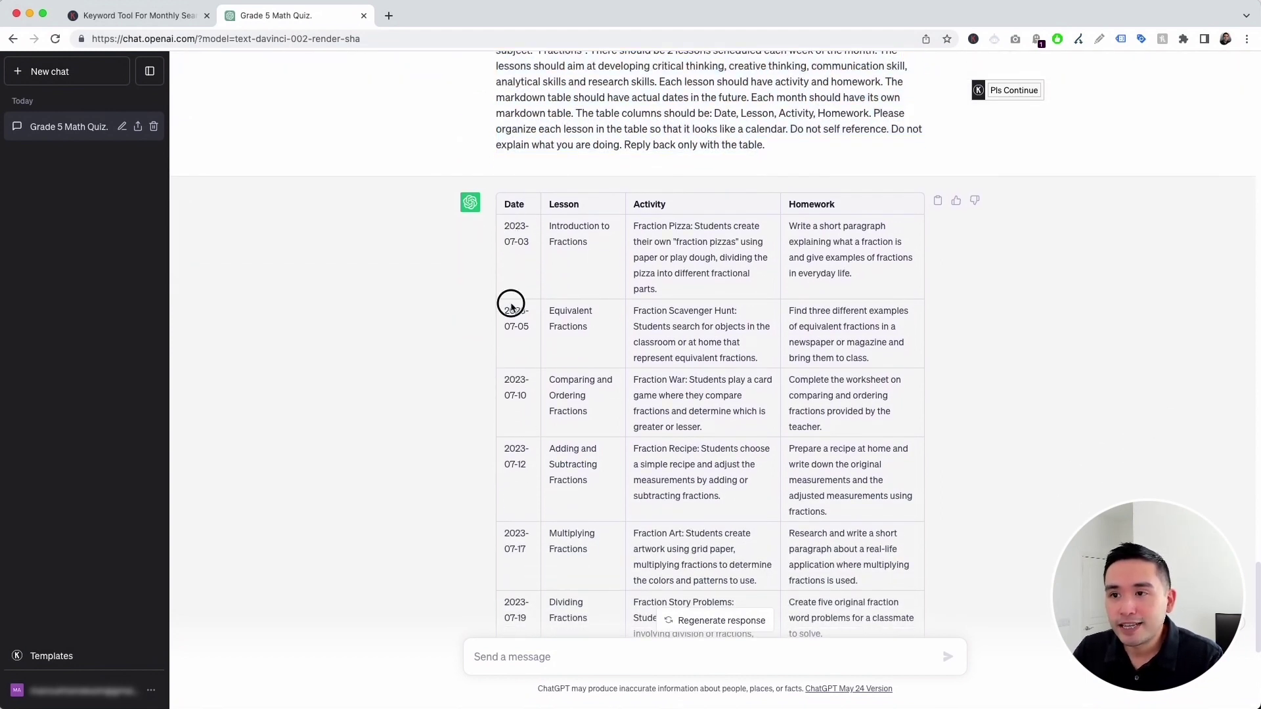
drag(559, 225, 670, 301)
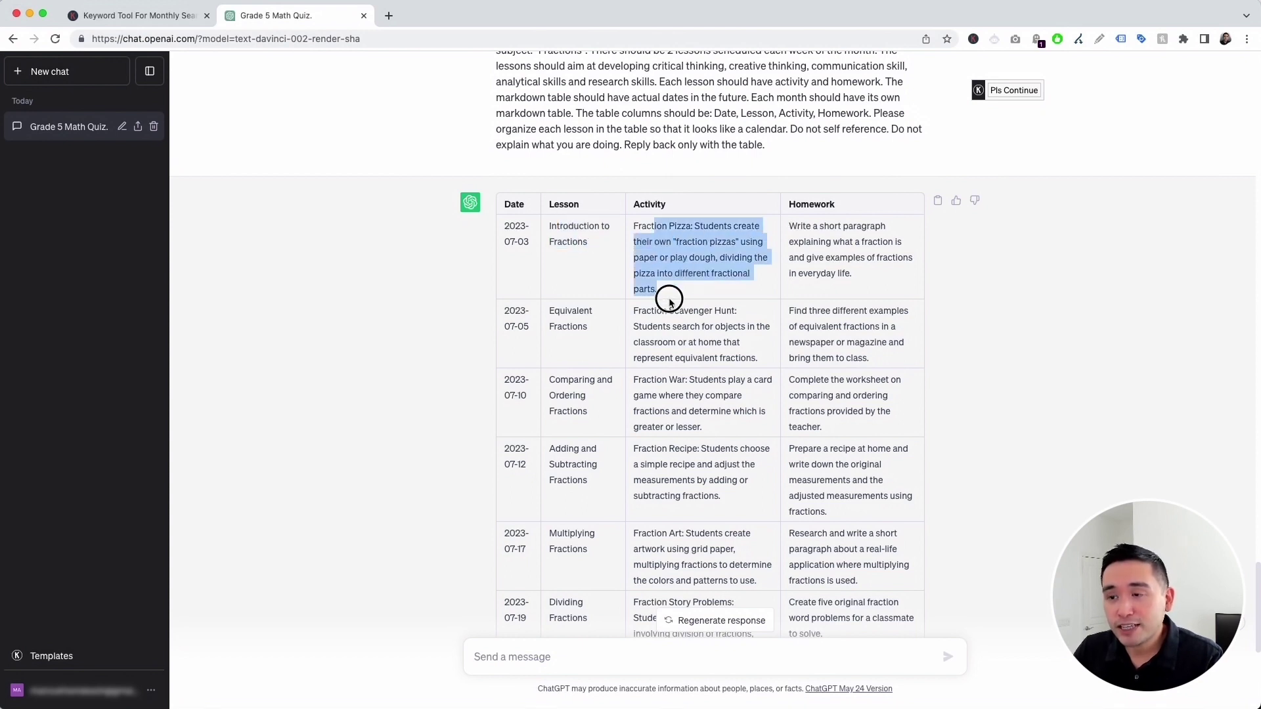
drag(790, 224, 863, 275)
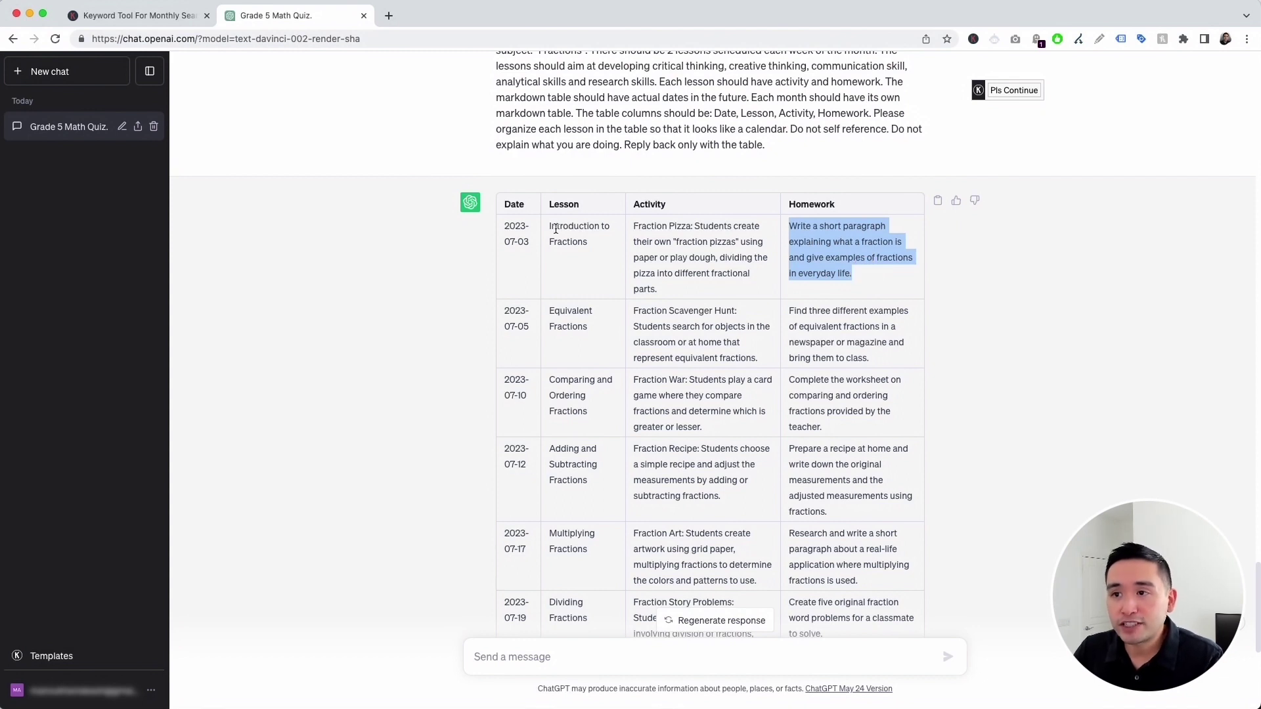
drag(552, 227, 711, 289)
click(587, 239)
click(805, 256)
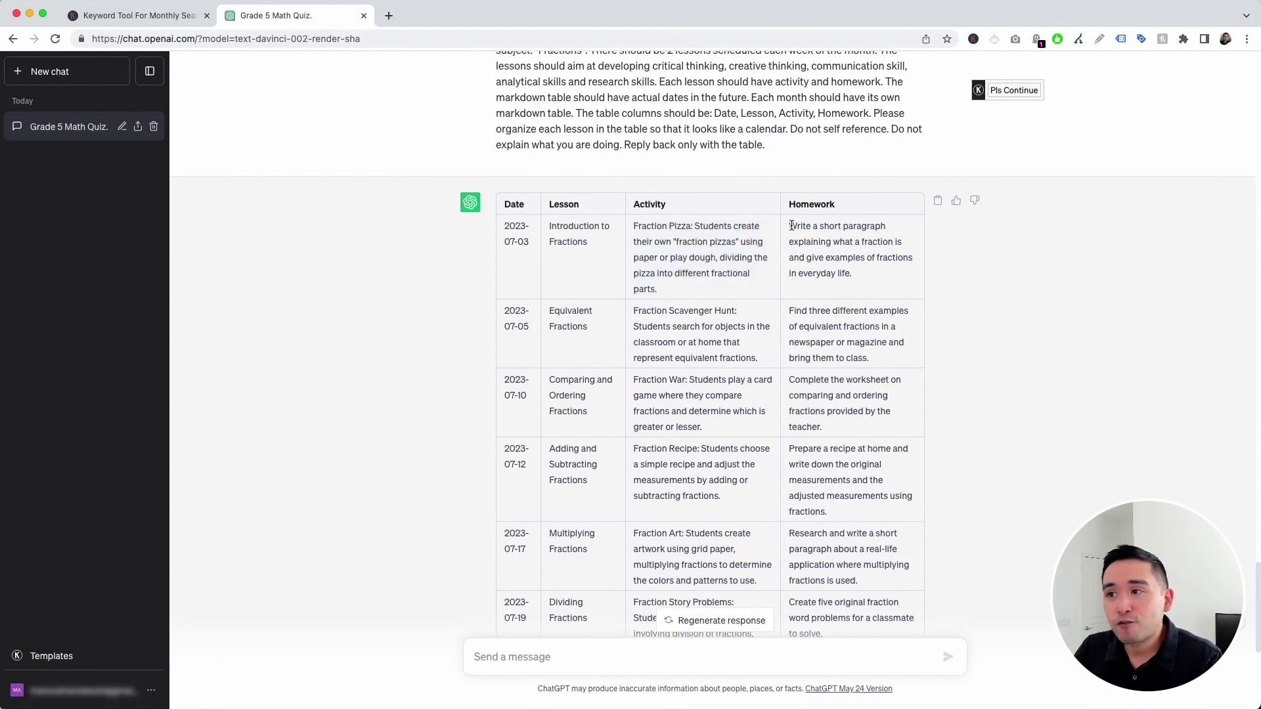
drag(791, 226, 856, 269)
click(856, 270)
- Scroll through the later calendar rows through 2023-07-31, highlighting a couple of entries
scroll(797, 258, down, 3)
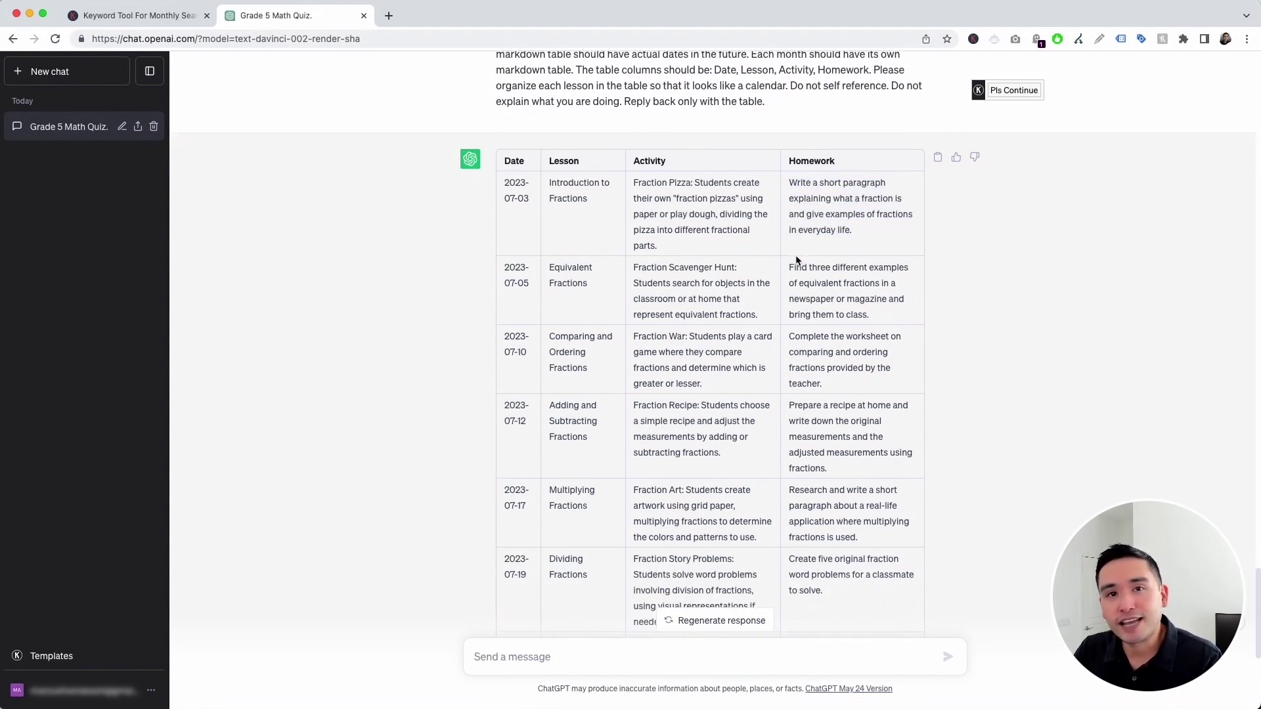
drag(545, 243, 729, 248)
drag(563, 298, 743, 322)
scroll(637, 338, down, 8)
scroll(638, 339, down, 3)
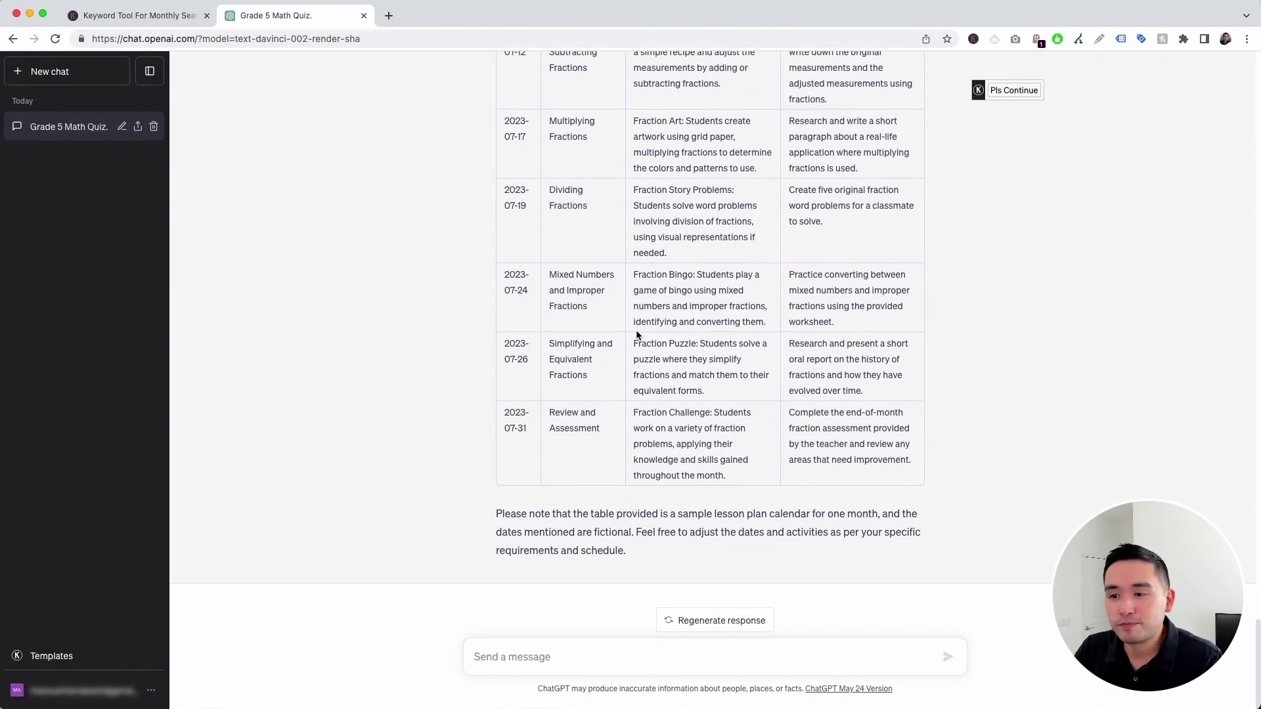
scroll(640, 336, up, 6)
scroll(661, 327, up, 6)
click(682, 297)
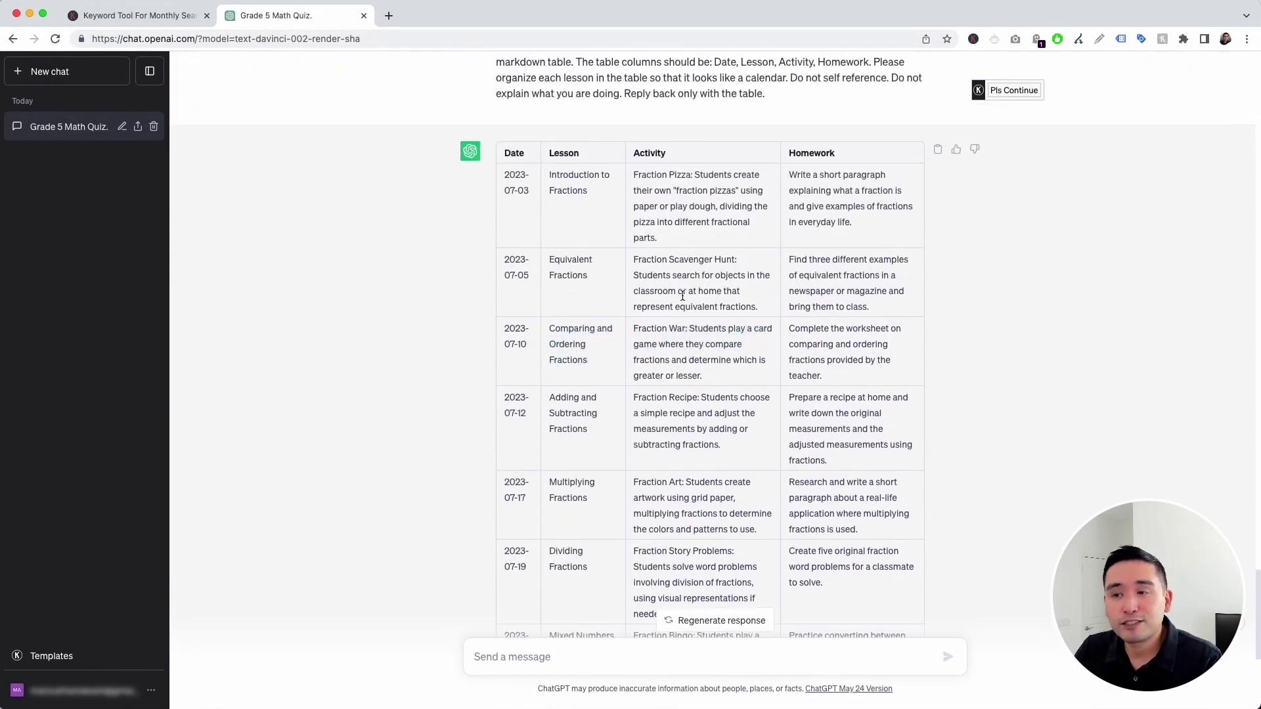